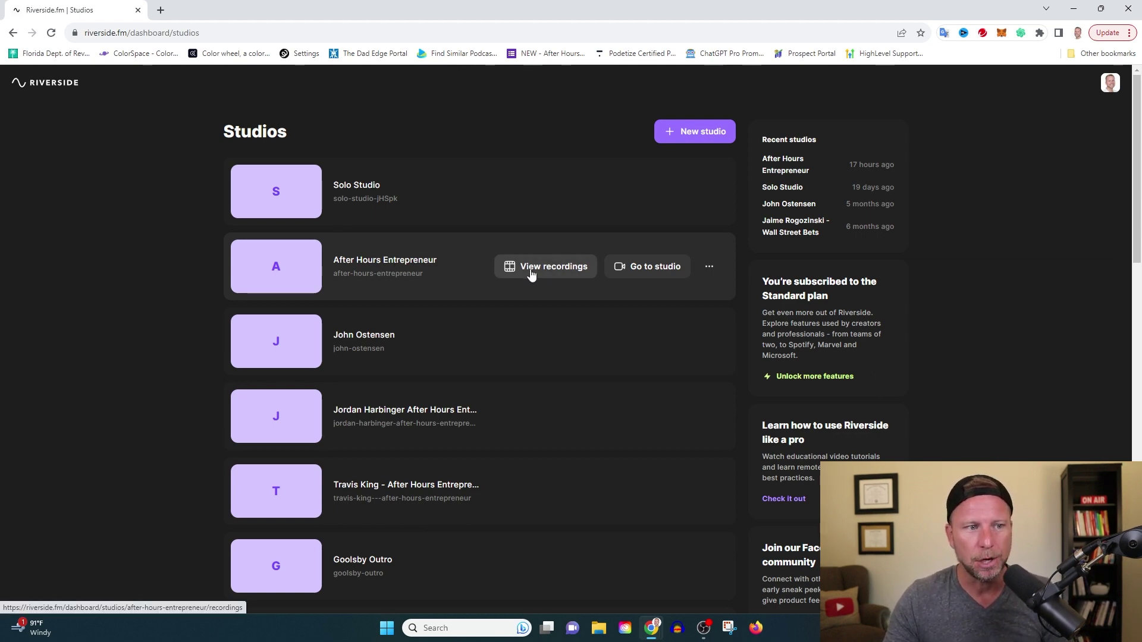
Open the Jul 27, 2023 Mark Savant and Eric Siu recording from After Hours Entrepreneur
{"action": "left_click", "coordinate": [533, 272]}
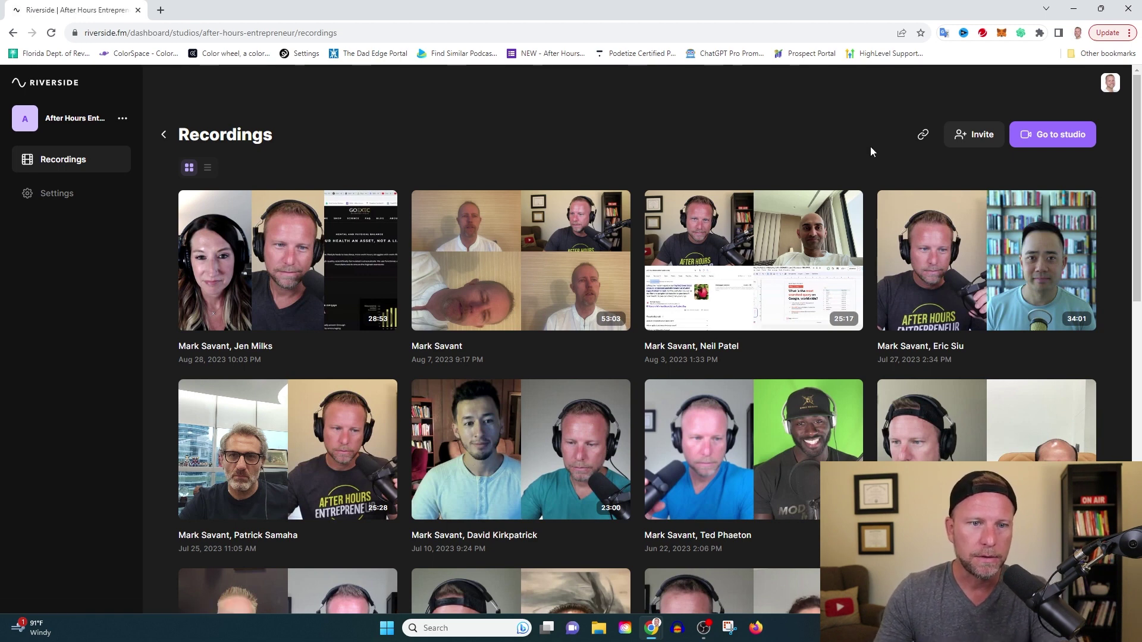
{"action": "left_click", "coordinate": [998, 258]}
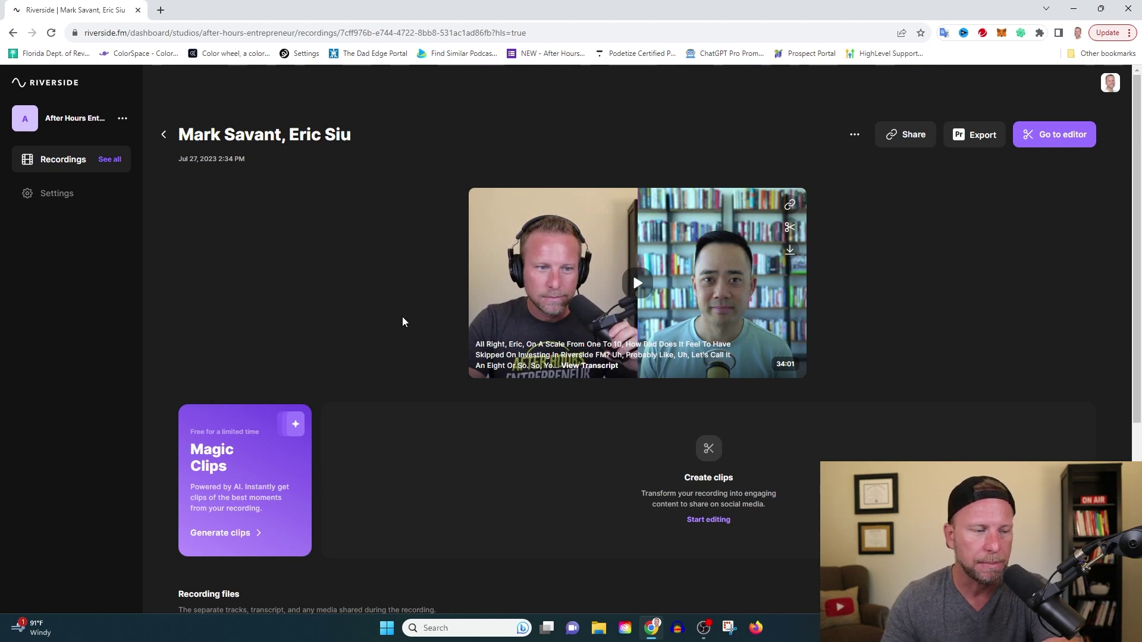
{"action": "scroll", "coordinate": [358, 281], "scroll_direction": "down", "scroll_amount": 2}
{"action": "scroll", "coordinate": [355, 218], "scroll_direction": "up", "scroll_amount": 2}
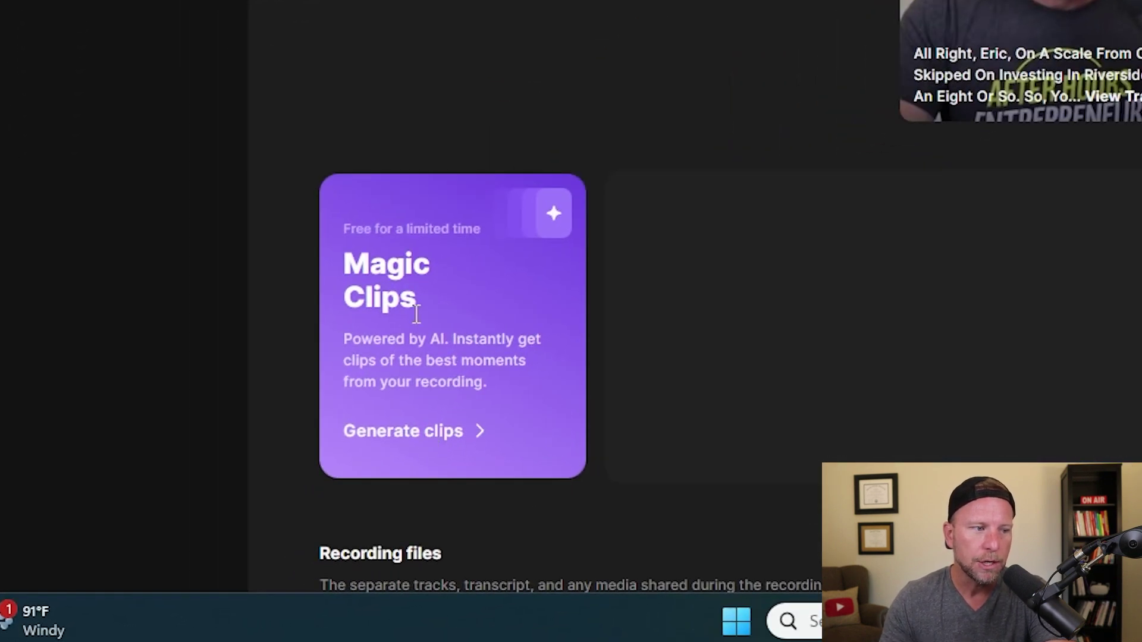
Generate AI Magic Clips from the Mark Savant and Eric Siu recording, yielding six clips
{"action": "left_click_drag", "start_coordinate": [415, 314], "coordinate": [340, 265]}
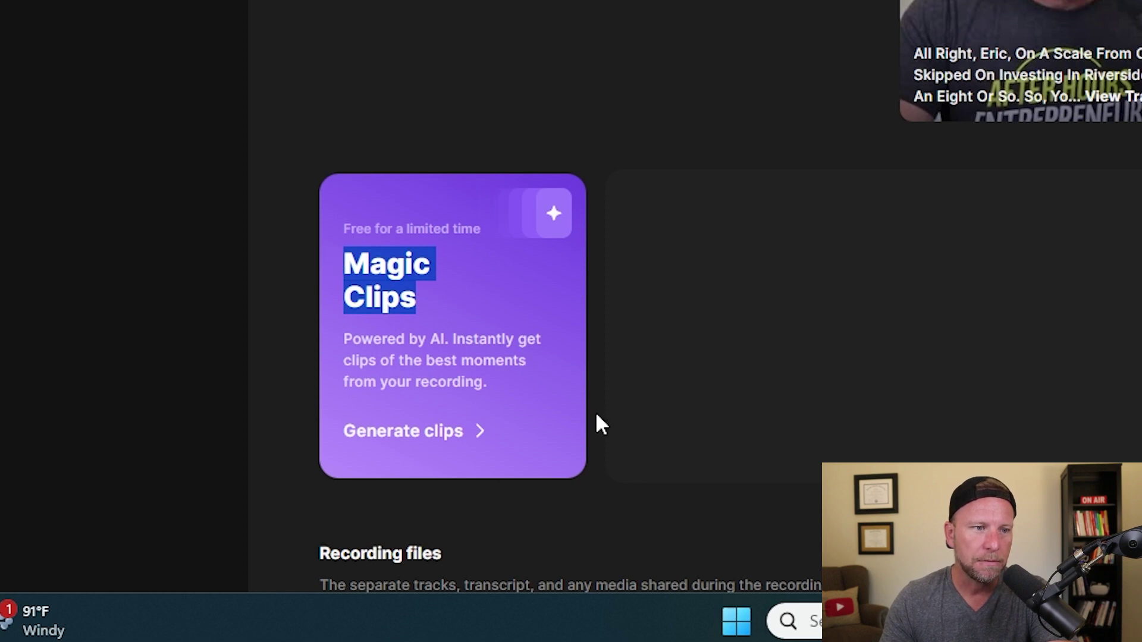
{"action": "left_click", "coordinate": [454, 431]}
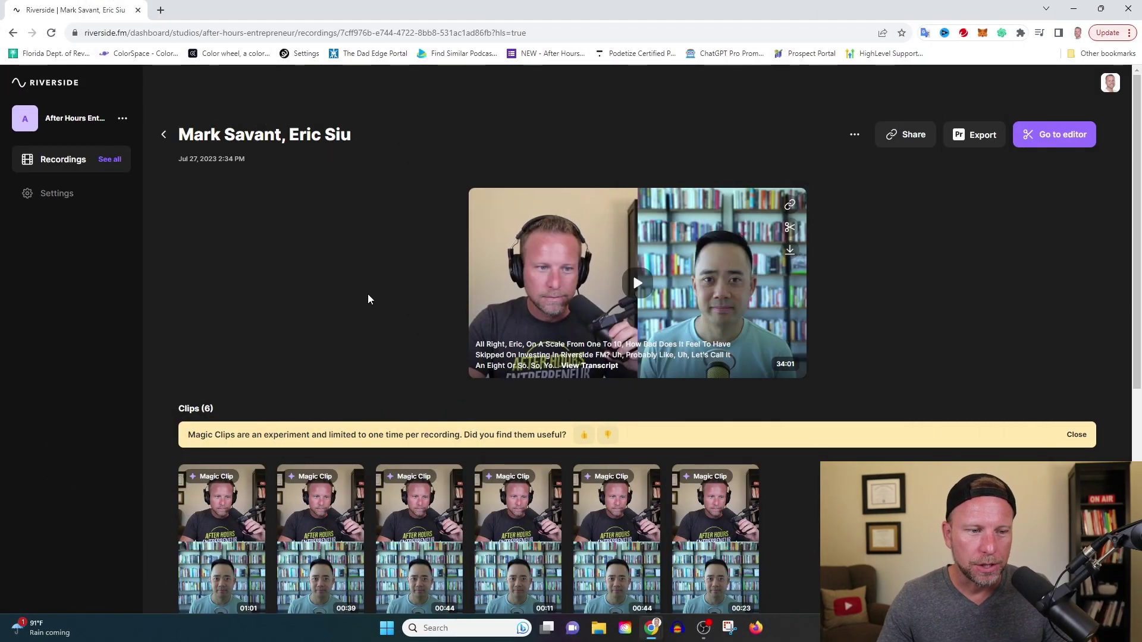
{"action": "scroll", "coordinate": [309, 296], "scroll_direction": "down", "scroll_amount": 2}
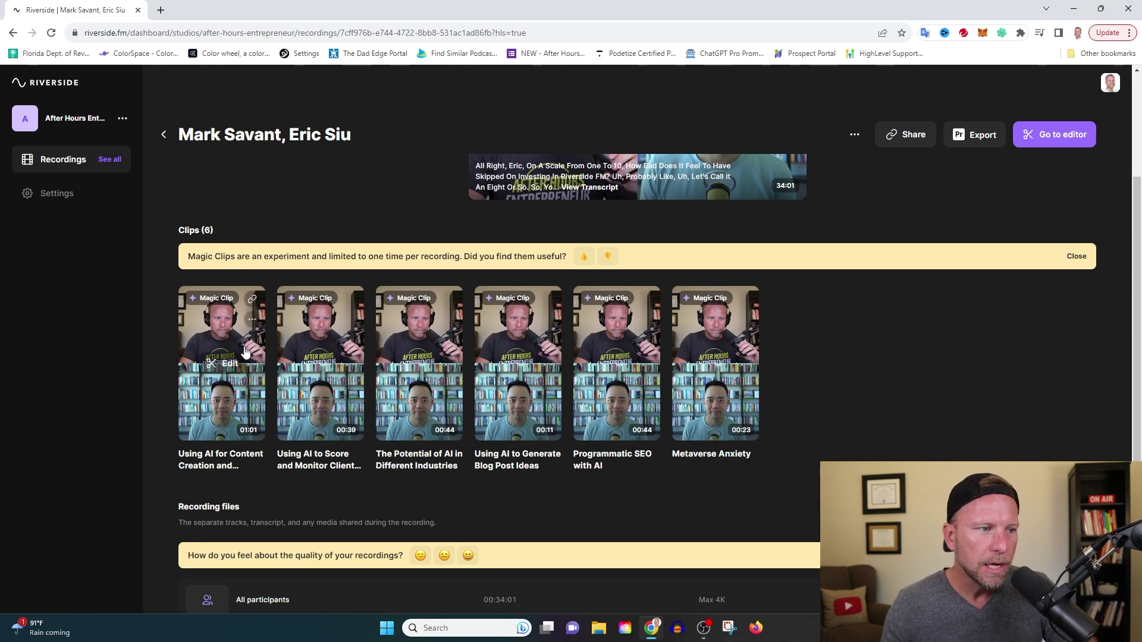
{"action": "mouse_move", "coordinate": [221, 364]}
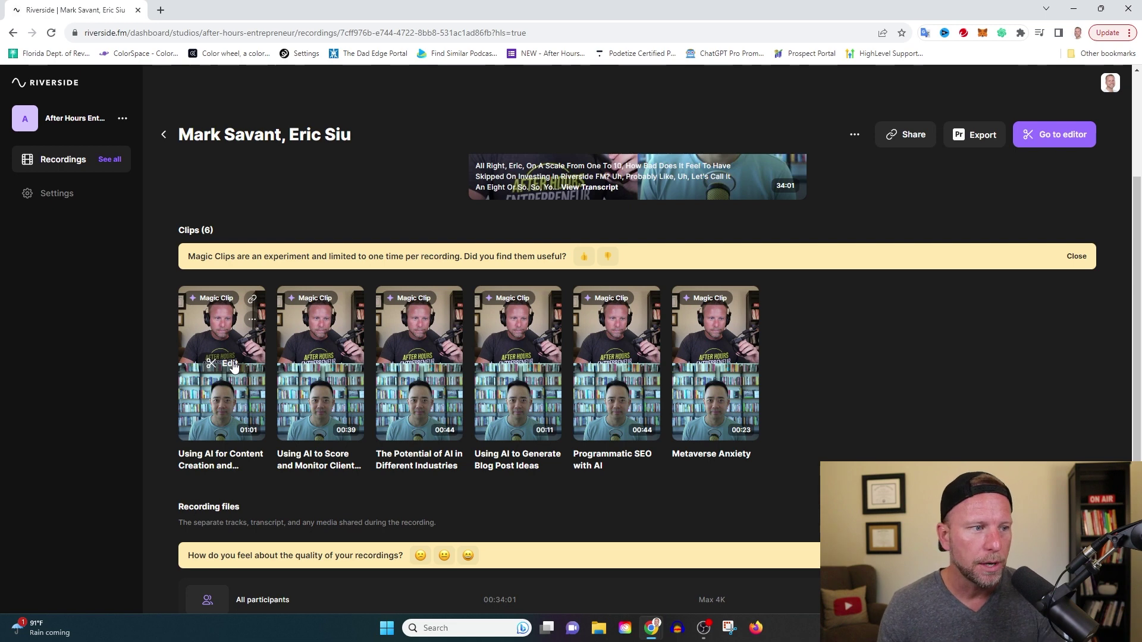
Open the first clip, 'Using AI for Content Creation', in the editor
{"action": "left_click", "coordinate": [232, 365]}
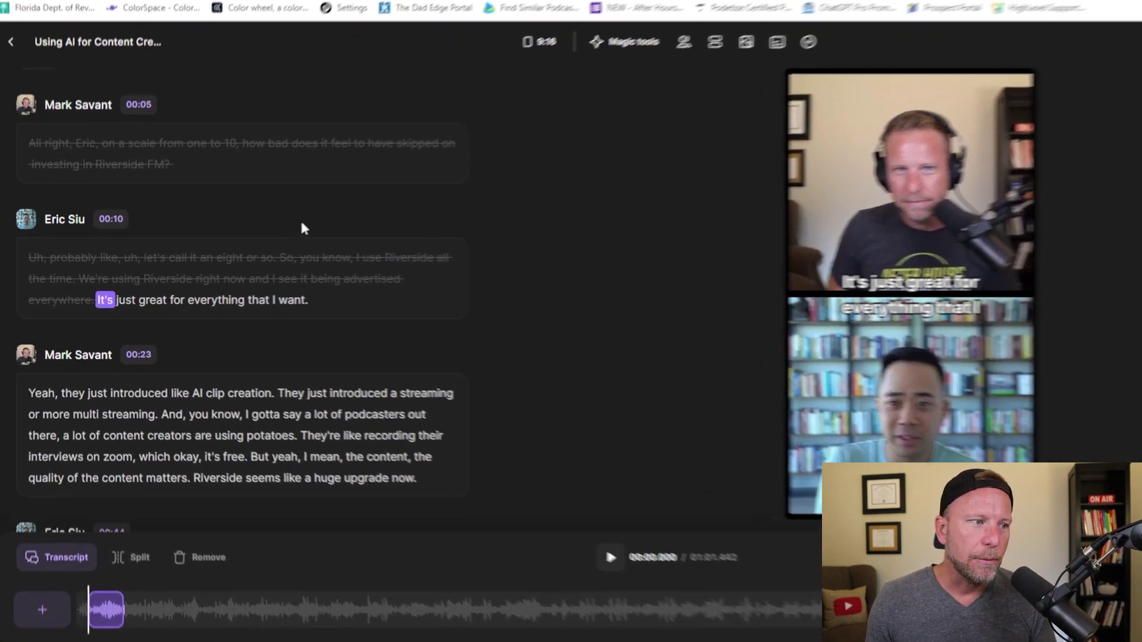
{"action": "scroll", "coordinate": [270, 248], "scroll_direction": "down", "scroll_amount": 2}
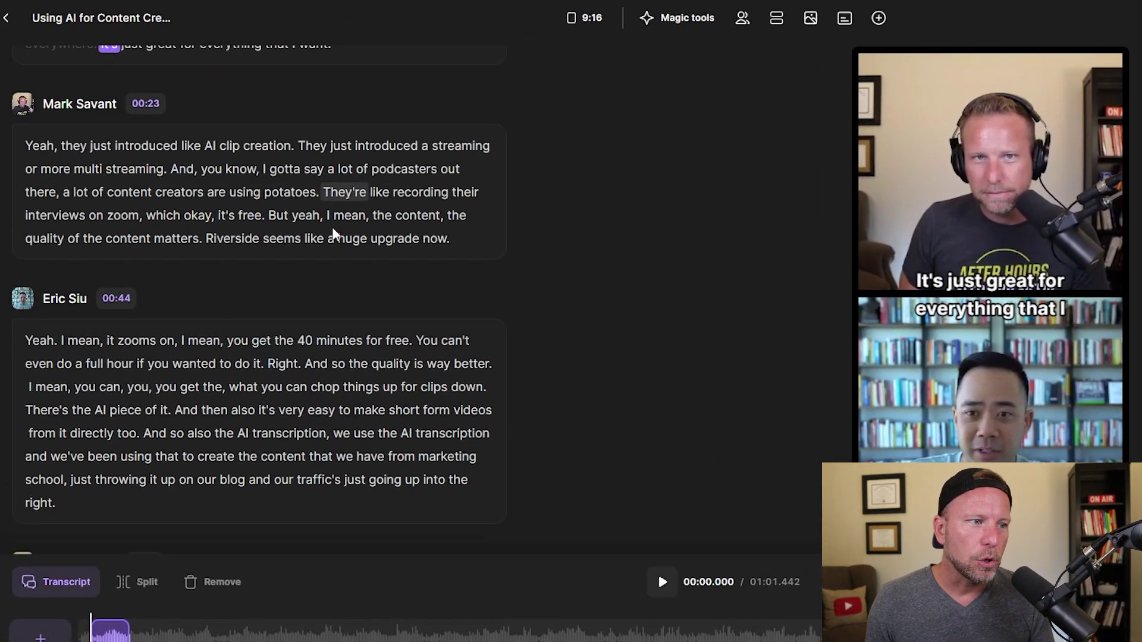
{"action": "scroll", "coordinate": [333, 236], "scroll_direction": "up", "scroll_amount": 3}
{"action": "scroll", "coordinate": [339, 260], "scroll_direction": "down", "scroll_amount": 4}
{"action": "scroll", "coordinate": [354, 286], "scroll_direction": "up", "scroll_amount": 1}
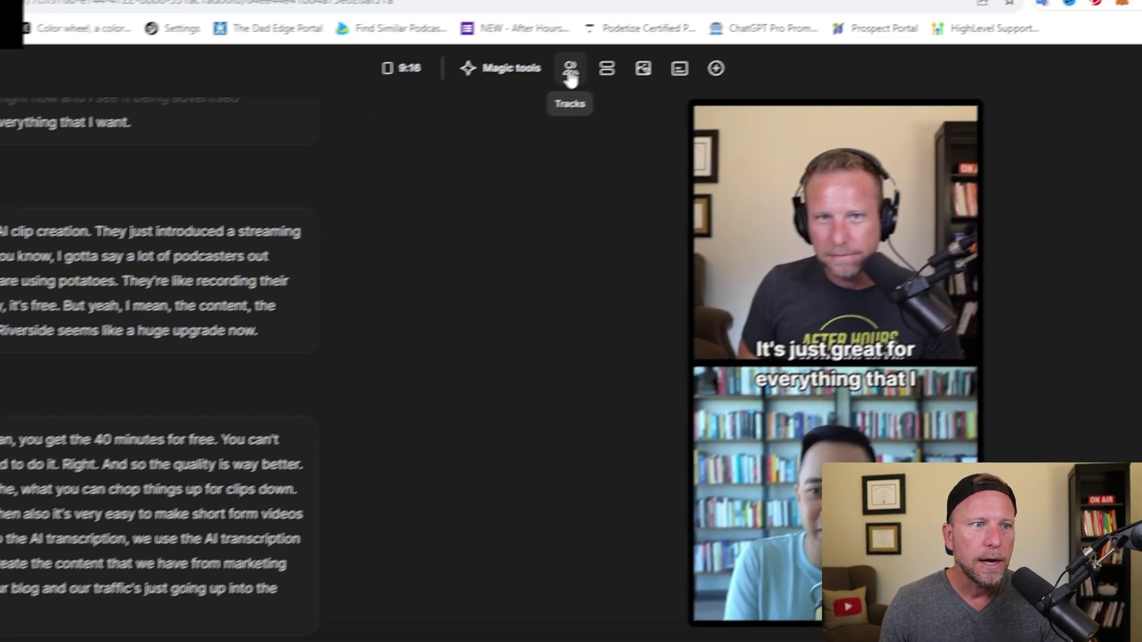
Try the full-frame and inset layouts, then stack both speakers using Grid with gaps
{"action": "left_click", "coordinate": [570, 76]}
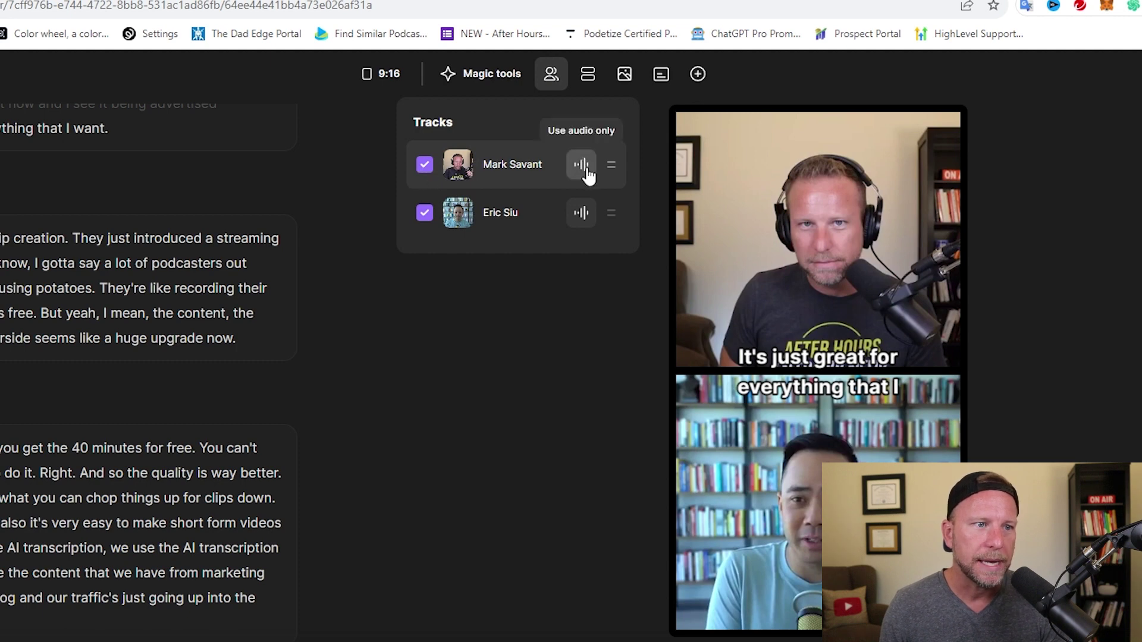
{"action": "left_click", "coordinate": [589, 79]}
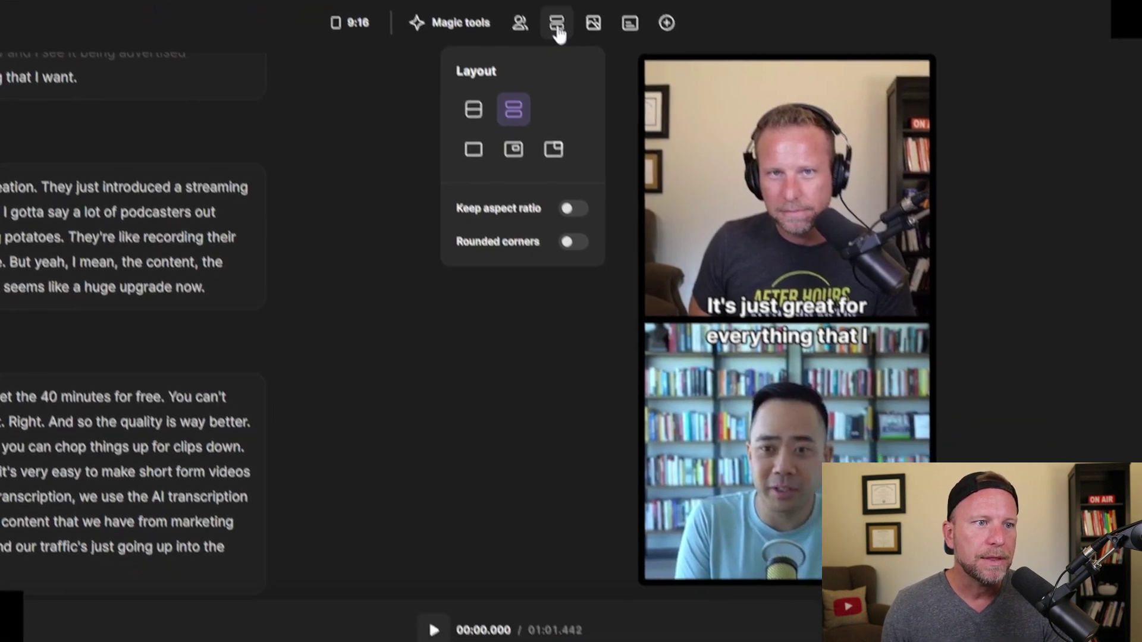
{"action": "left_click", "coordinate": [450, 111]}
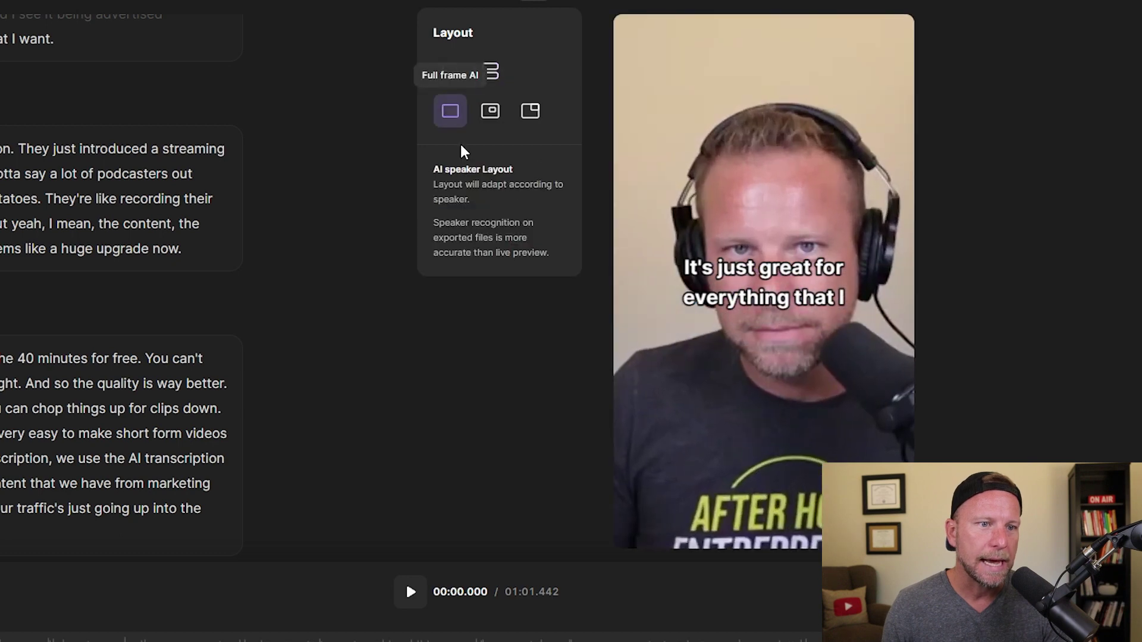
{"action": "left_click", "coordinate": [493, 114]}
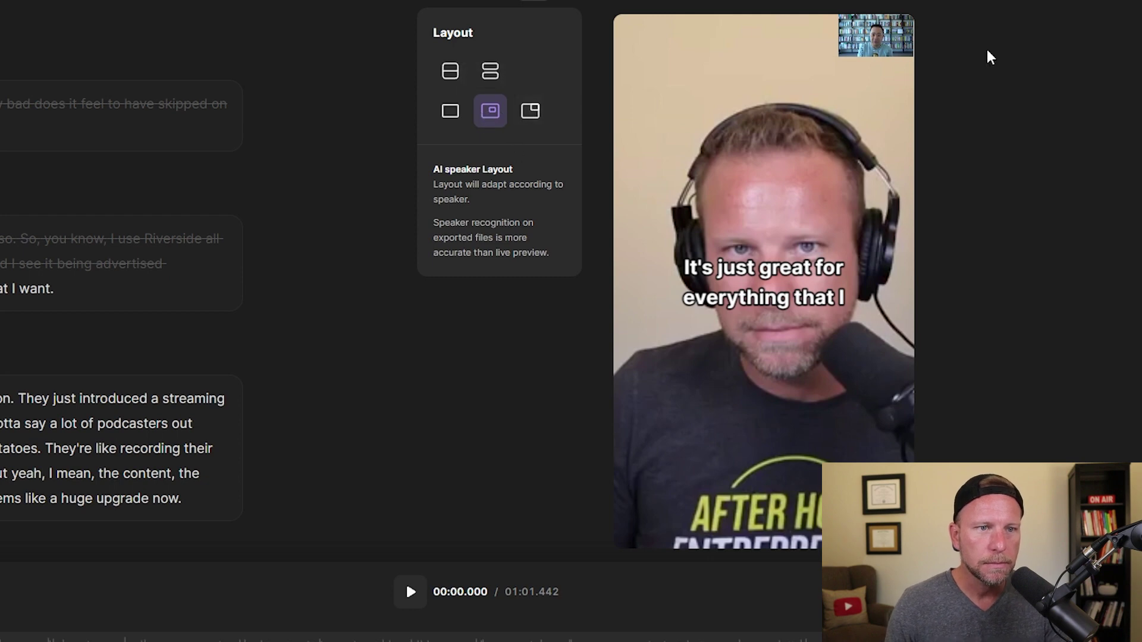
{"action": "left_click", "coordinate": [530, 110]}
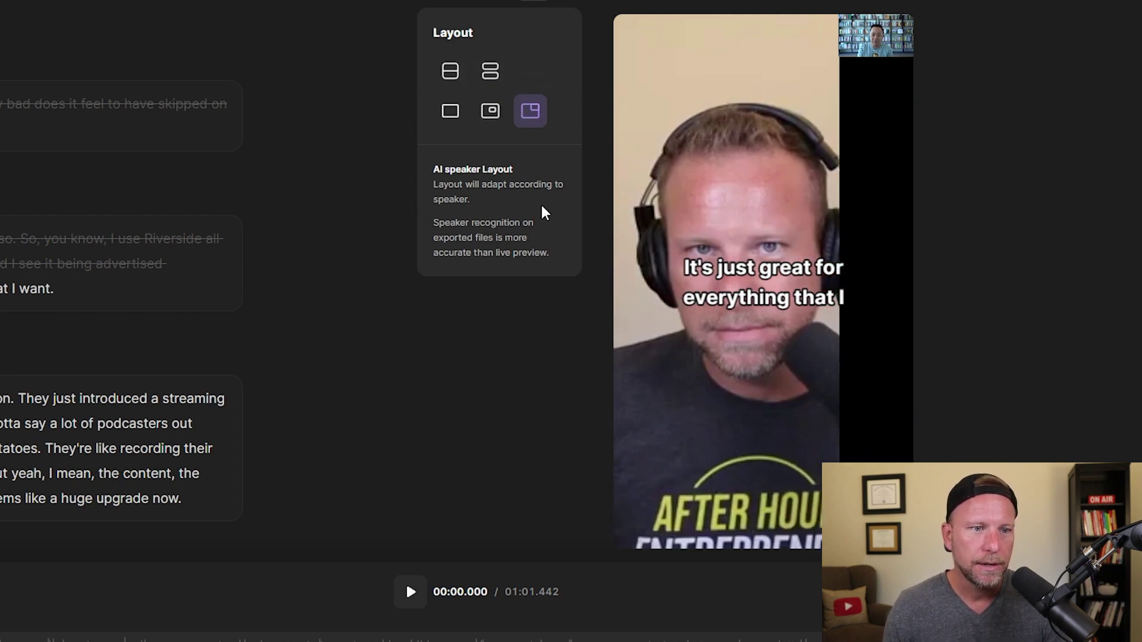
{"action": "left_click", "coordinate": [449, 72]}
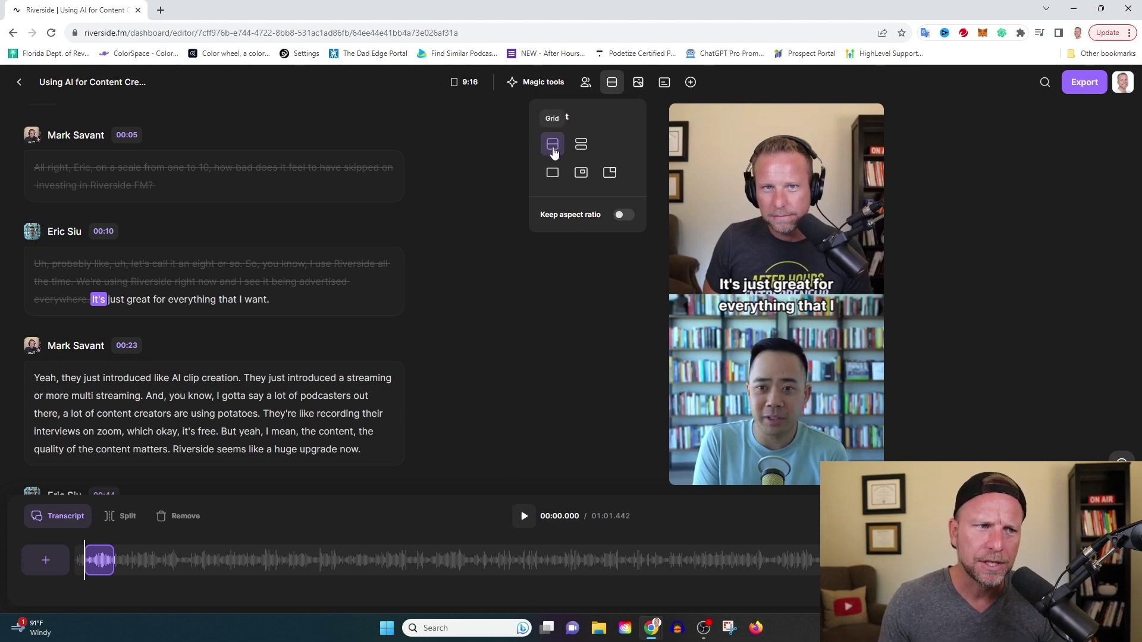
{"action": "left_click", "coordinate": [583, 154]}
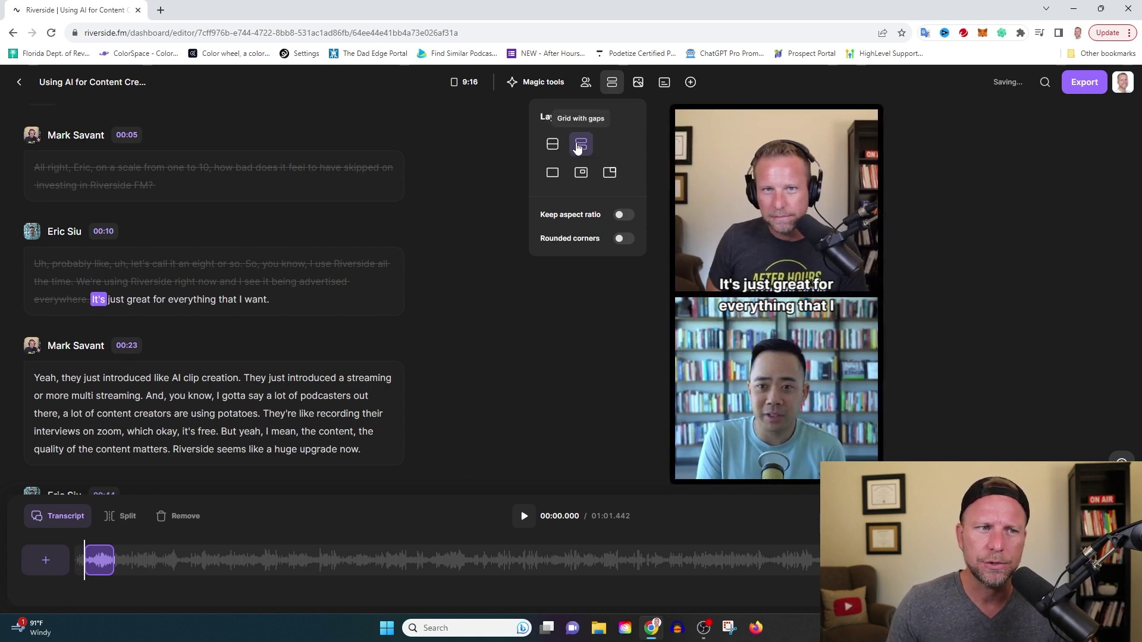
{"action": "left_click", "coordinate": [640, 89]}
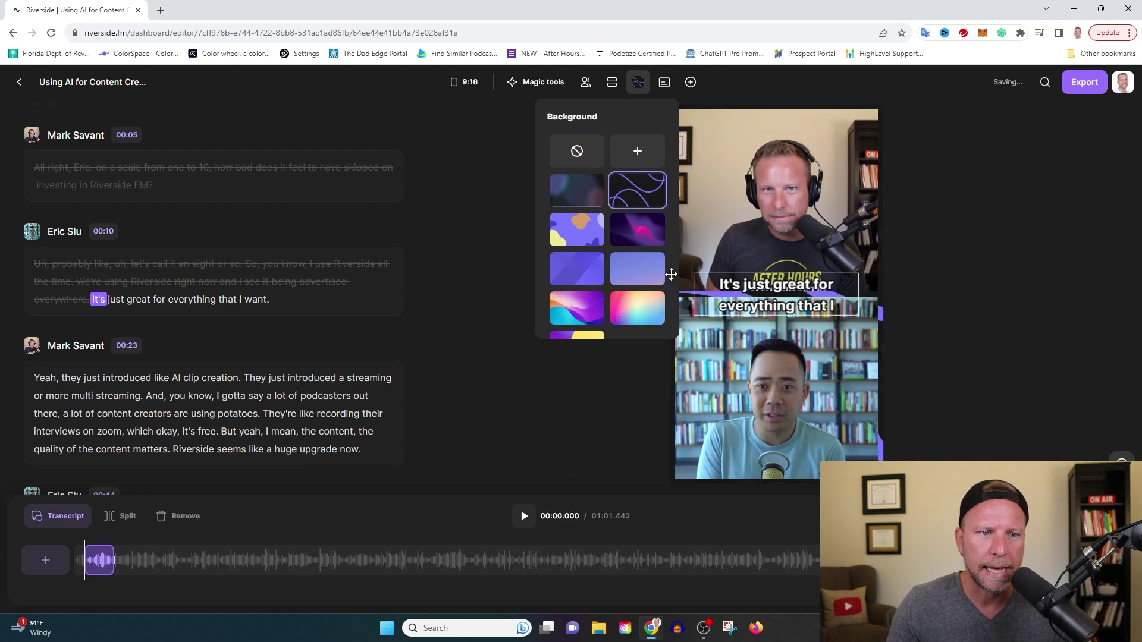
Try the dark blurred, purple, purple-yellow and rainbow backgrounds, then restore the gapless Grid layout
{"action": "left_click", "coordinate": [575, 192]}
{"action": "left_click", "coordinate": [585, 261]}
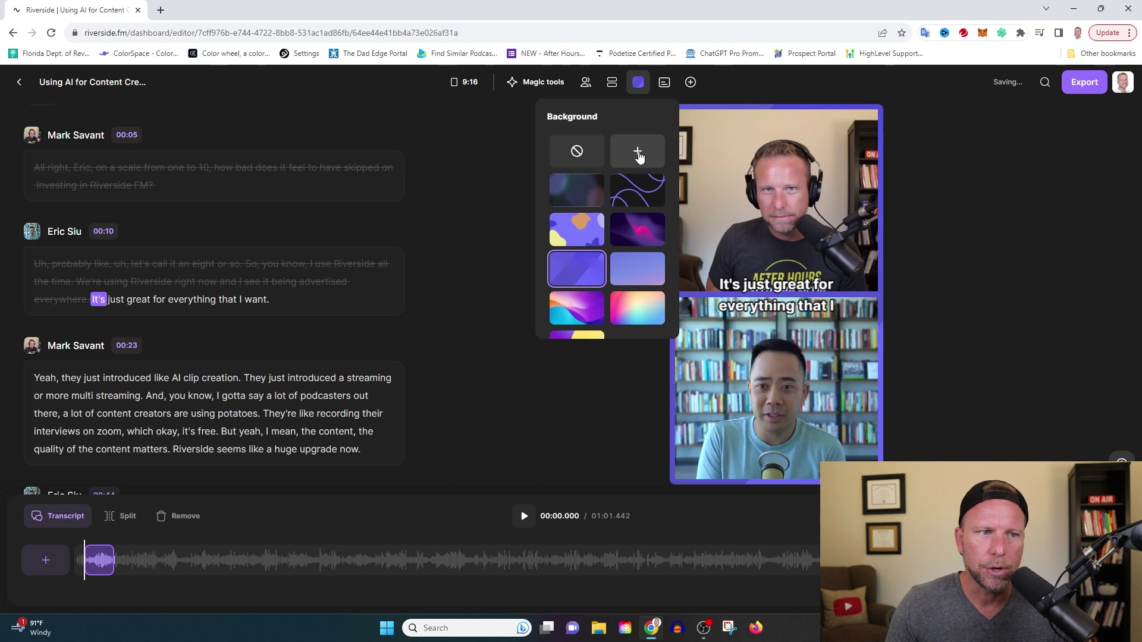
{"action": "scroll", "coordinate": [636, 268], "scroll_direction": "down", "scroll_amount": 1}
{"action": "left_click", "coordinate": [588, 307]}
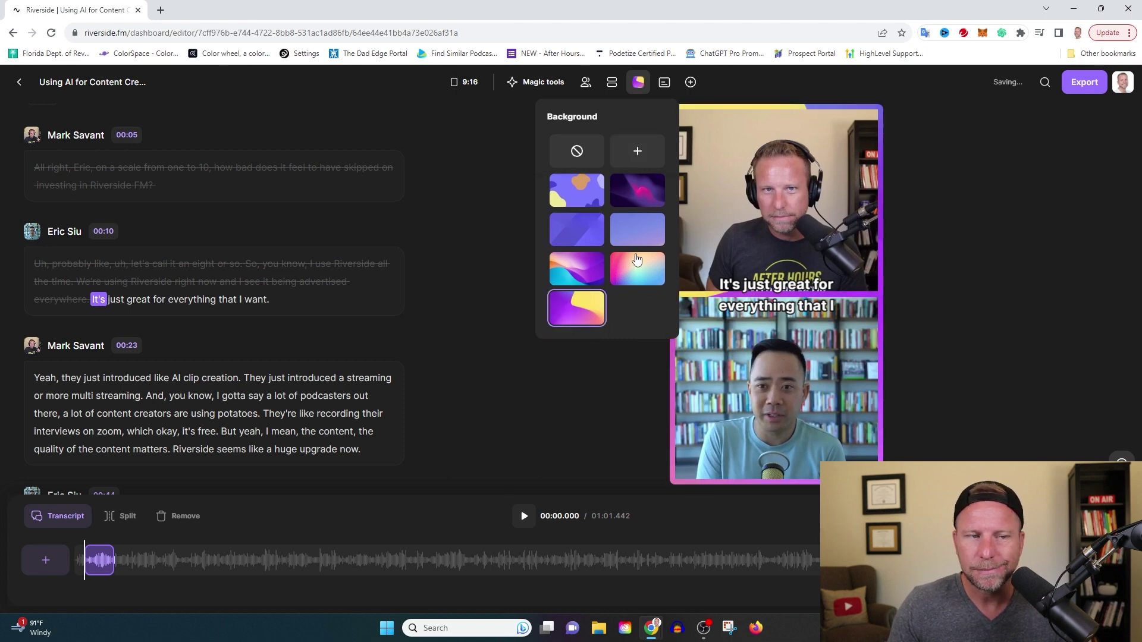
{"action": "left_click", "coordinate": [636, 283]}
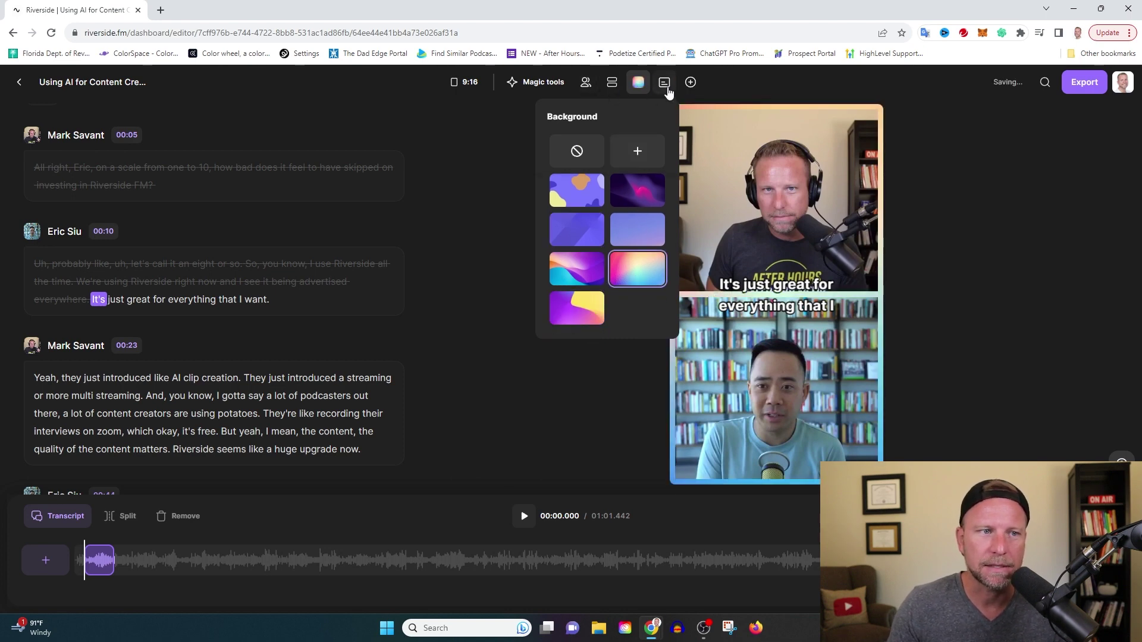
{"action": "left_click", "coordinate": [612, 83]}
{"action": "left_click", "coordinate": [553, 144]}
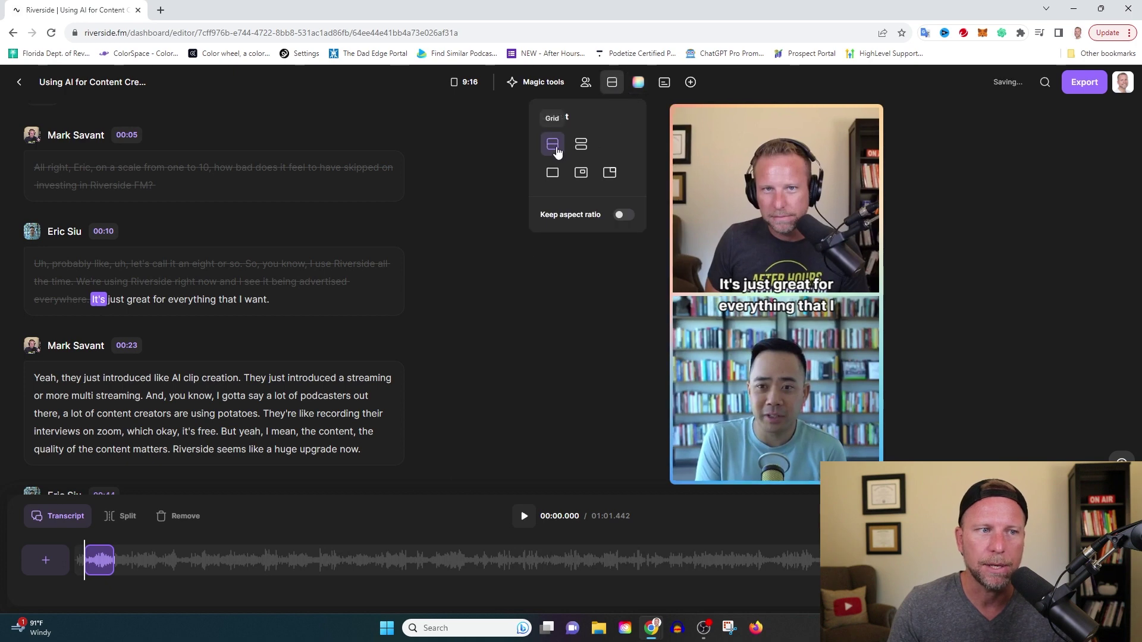
Compare the Aa caption styles and keep the captions in the third style
{"action": "left_click", "coordinate": [664, 83]}
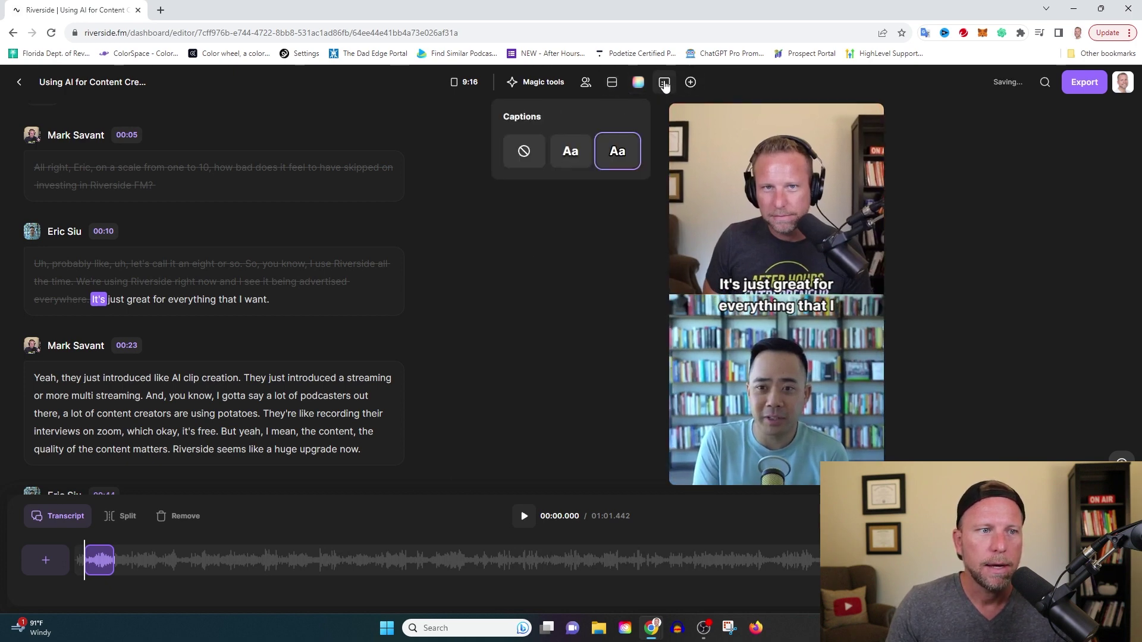
{"action": "left_click", "coordinate": [572, 156]}
{"action": "left_click", "coordinate": [613, 160]}
{"action": "left_click", "coordinate": [571, 165]}
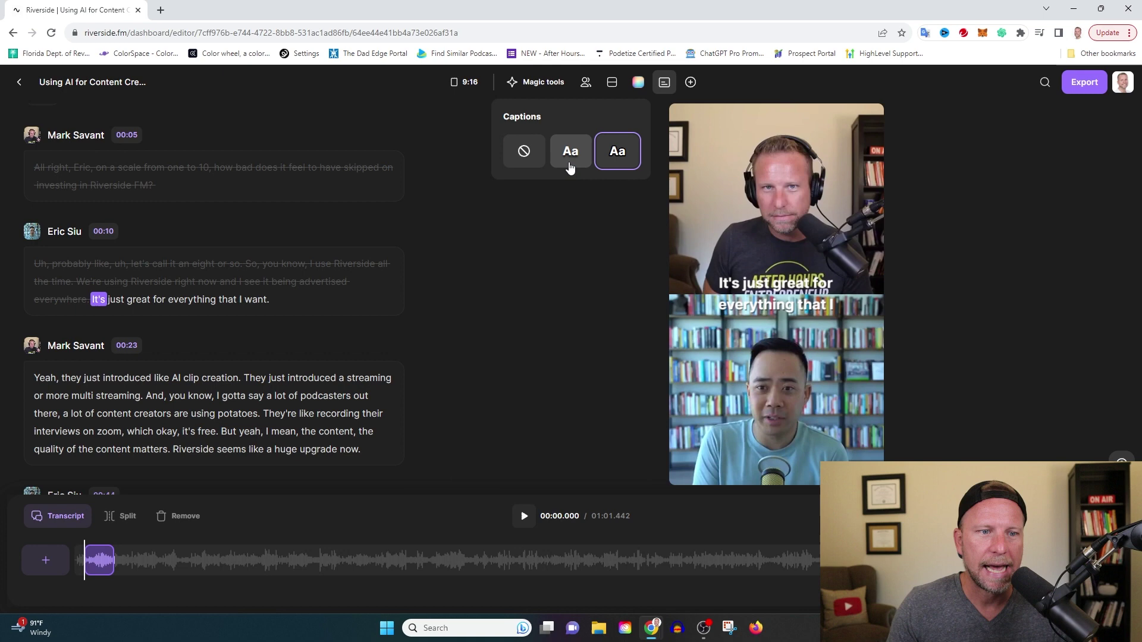
{"action": "left_click", "coordinate": [613, 164]}
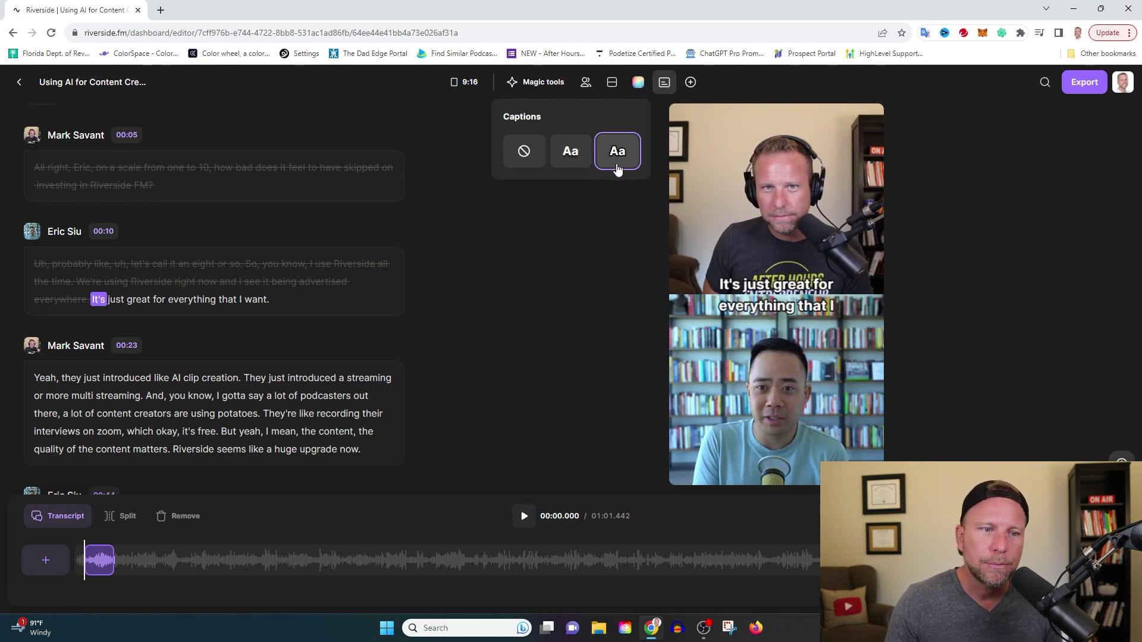
{"action": "left_click", "coordinate": [563, 157]}
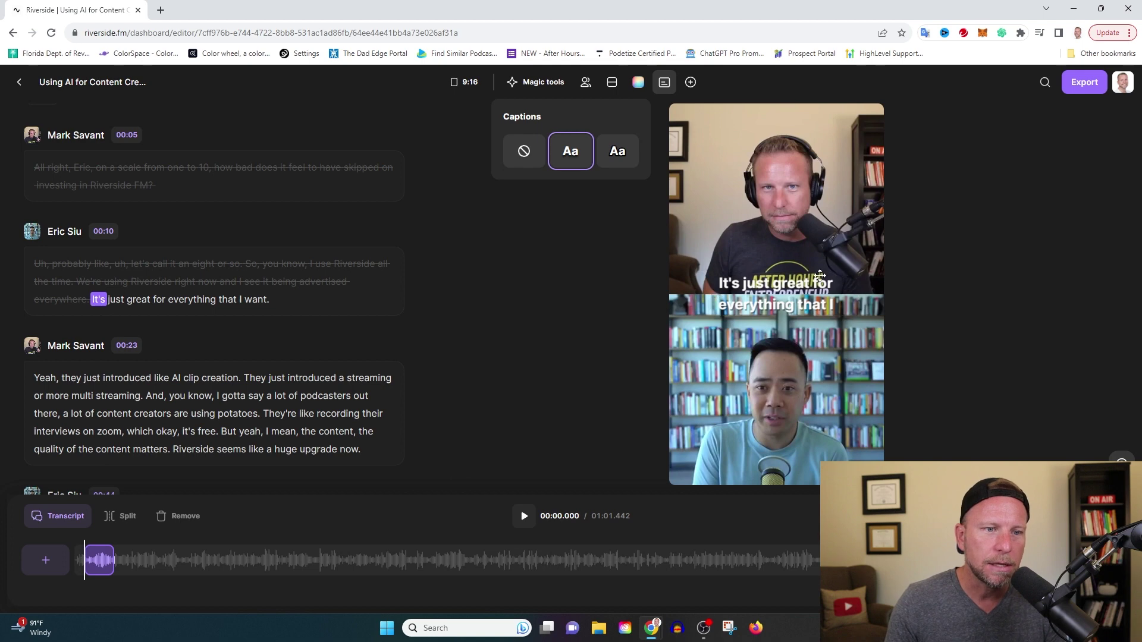
{"action": "left_click", "coordinate": [615, 162]}
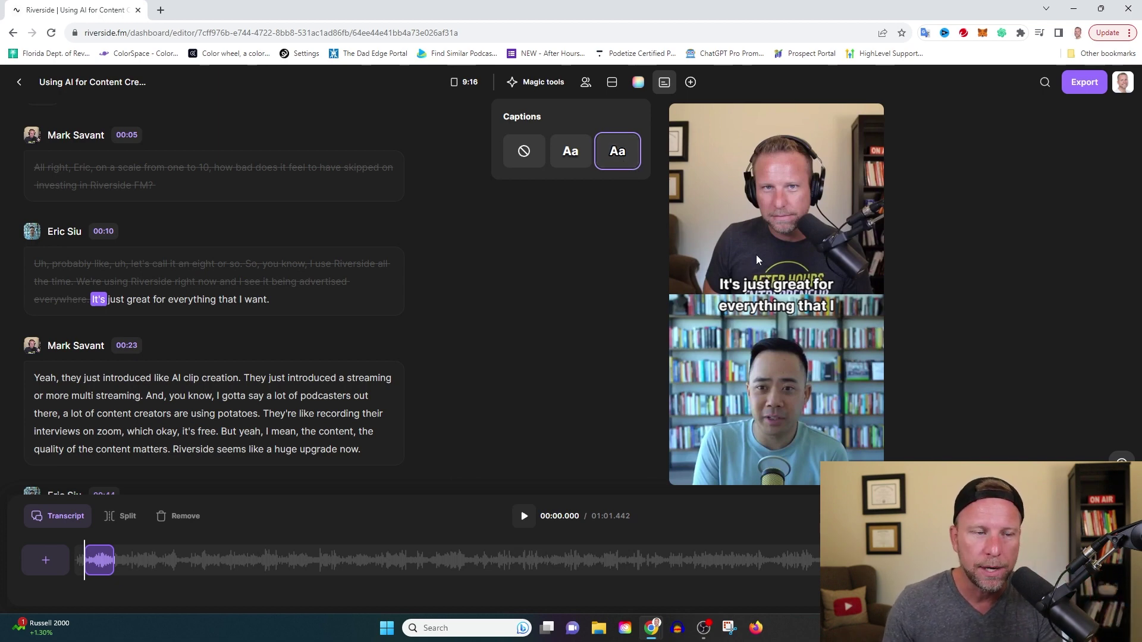
{"action": "left_click", "coordinate": [683, 86]}
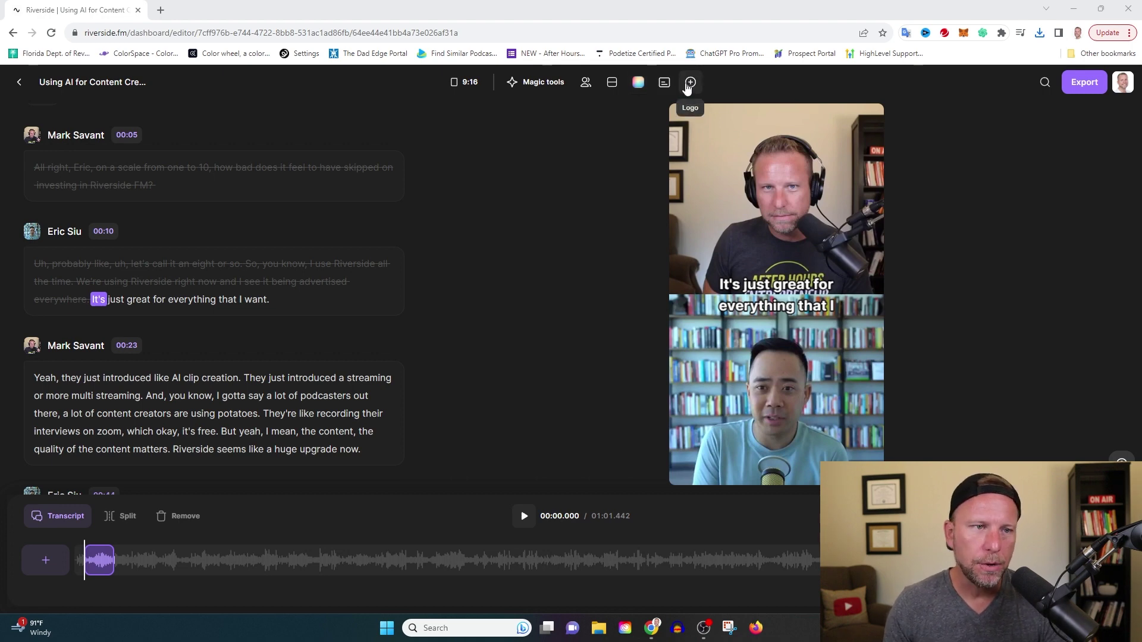
Upload Design.jpg from the DATA (D:) drive as the clip's logo
{"action": "left_click", "coordinate": [688, 86]}
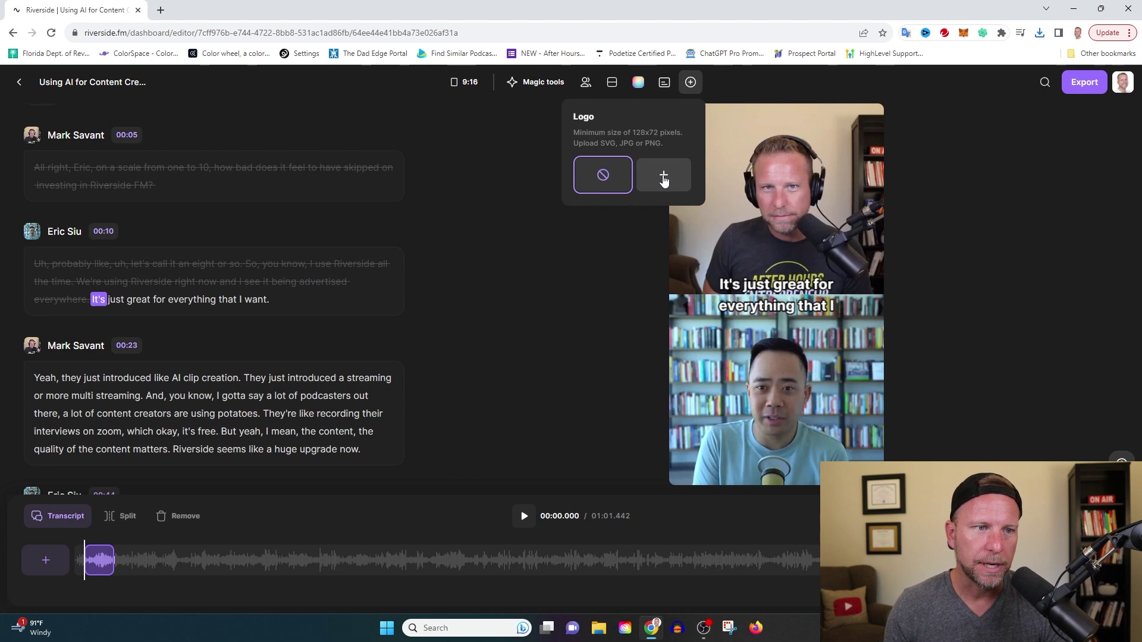
{"action": "left_click", "coordinate": [662, 178]}
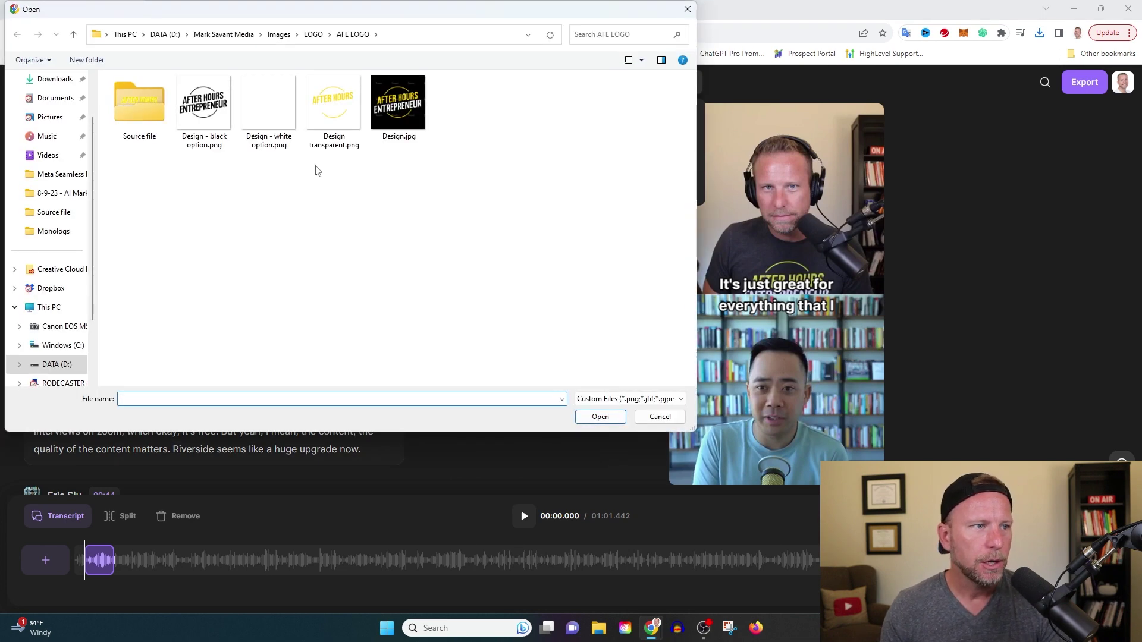
{"action": "left_click", "coordinate": [159, 36]}
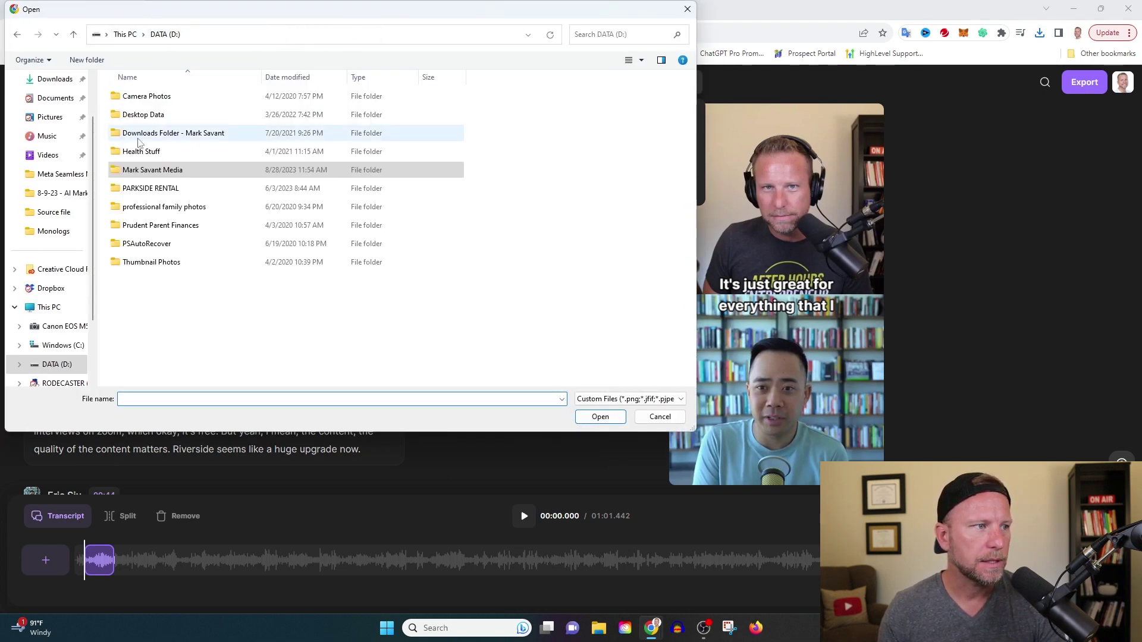
{"action": "left_click", "coordinate": [54, 80]}
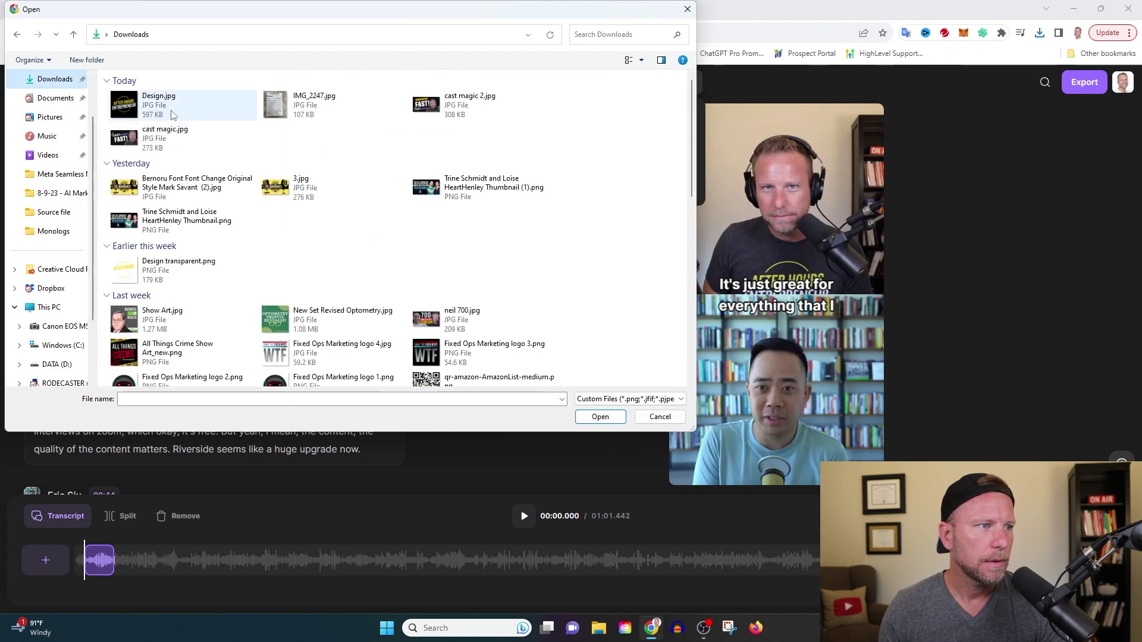
{"action": "double_click", "coordinate": [147, 98]}
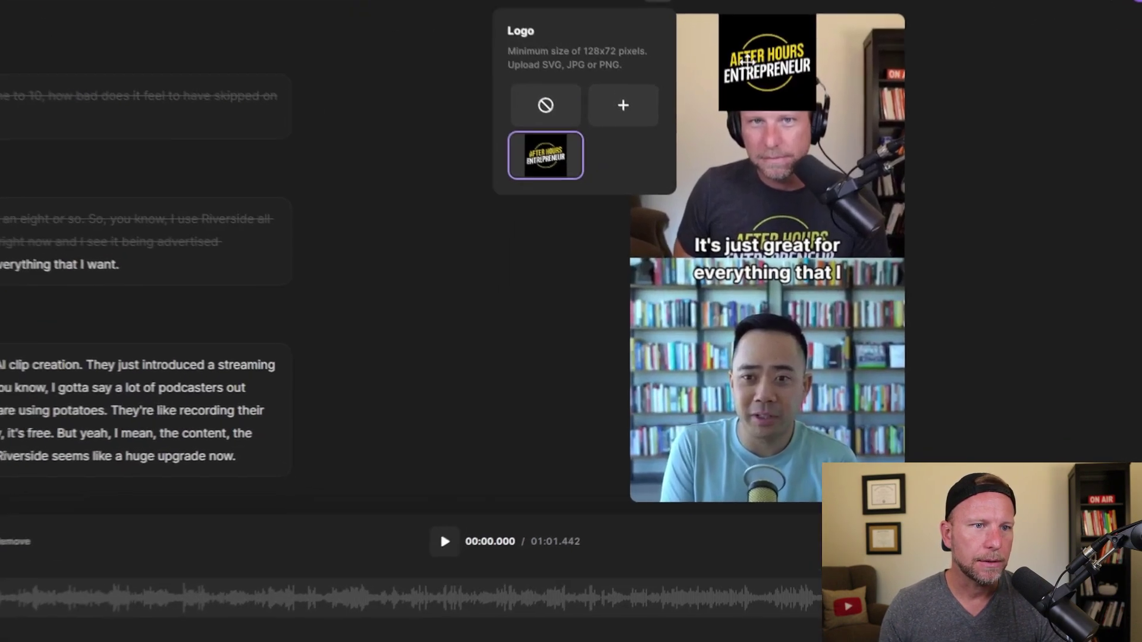
Move and shrink the logo toward the lower video, then undo to restore it
{"action": "mouse_move", "coordinate": [775, 126]}
{"action": "left_mouse_down"}
{"action": "mouse_move", "coordinate": [813, 393]}
{"action": "mouse_move", "coordinate": [865, 451]}
{"action": "left_mouse_up"}
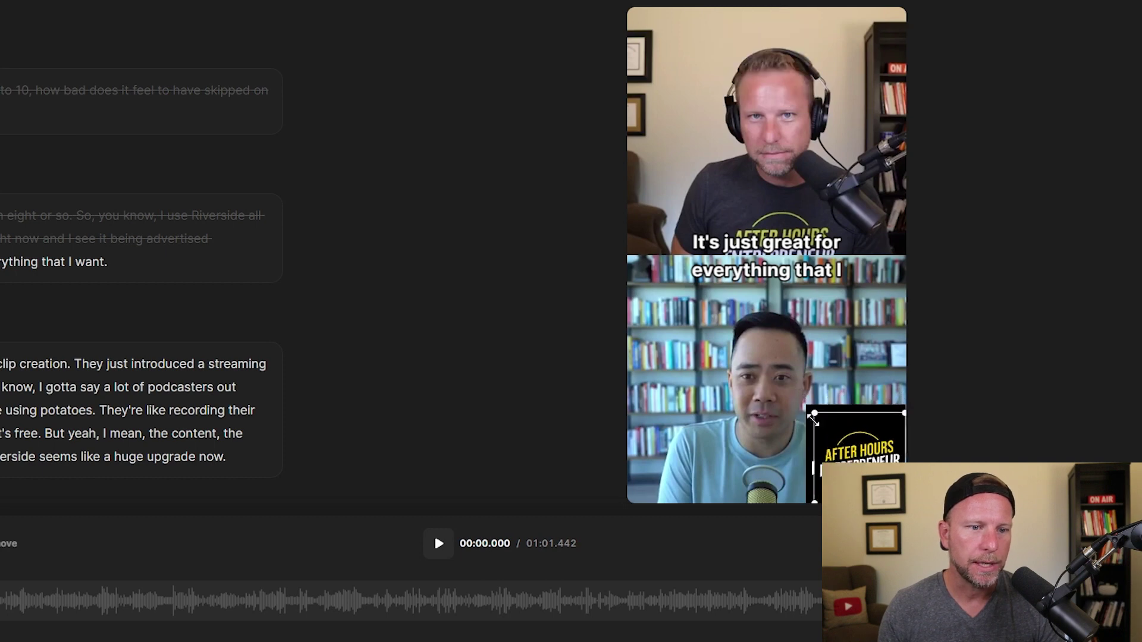
{"action": "mouse_move", "coordinate": [801, 406]}
{"action": "left_mouse_down"}
{"action": "mouse_move", "coordinate": [847, 473]}
{"action": "mouse_move", "coordinate": [852, 449]}
{"action": "left_mouse_up"}
{"action": "left_click", "coordinate": [1034, 389]}
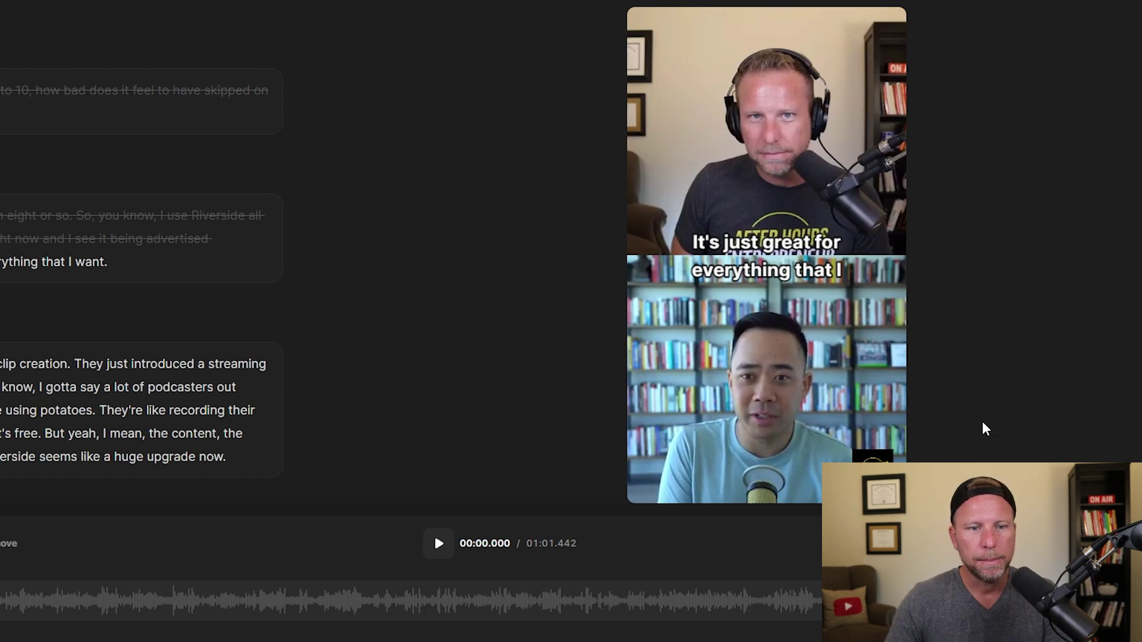
{"action": "key", "text": "ctrl+z"}
{"action": "key", "text": "ctrl+z"}
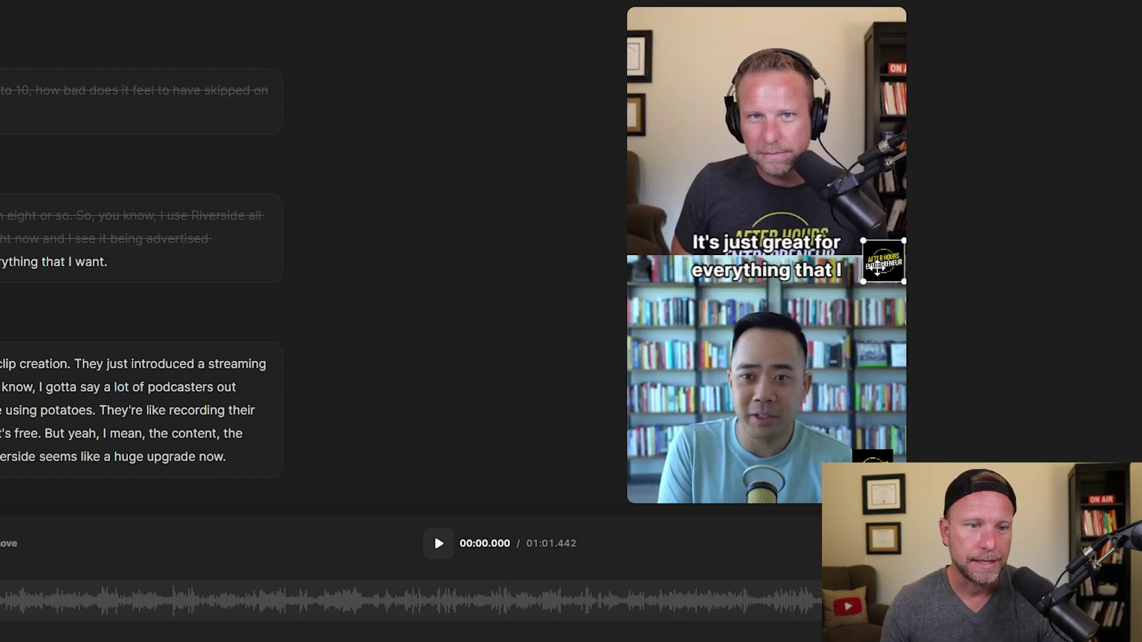
Adjust and slightly enlarge the logo, placing it at the lower video's bottom-right corner
{"action": "left_click_drag", "start_coordinate": [895, 263], "coordinate": [678, 61]}
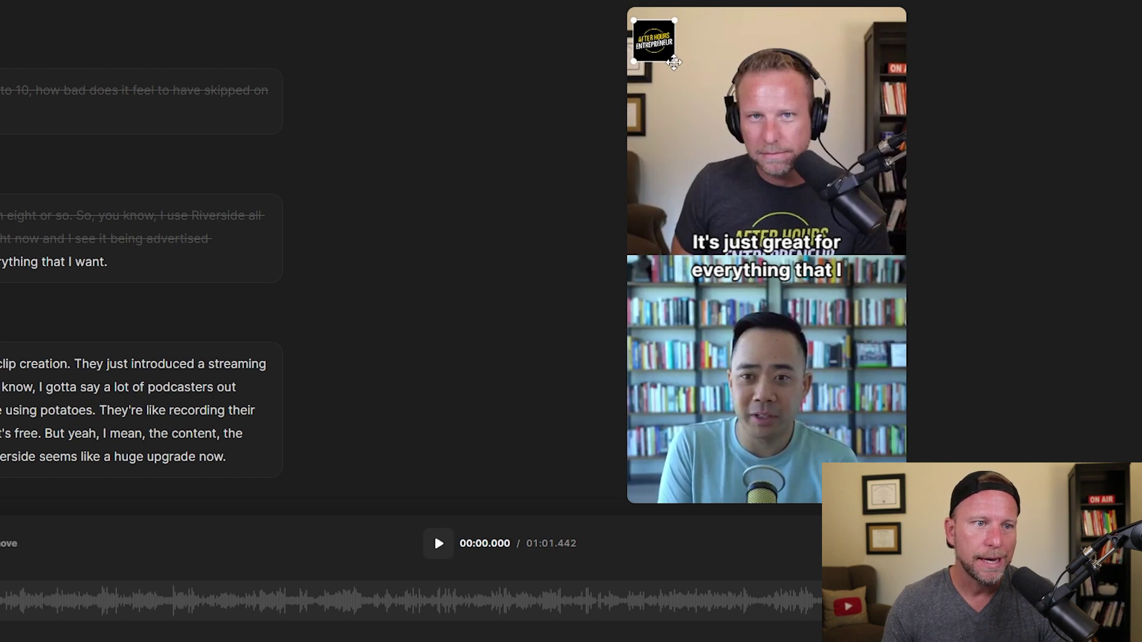
{"action": "left_click_drag", "start_coordinate": [656, 42], "coordinate": [669, 64]}
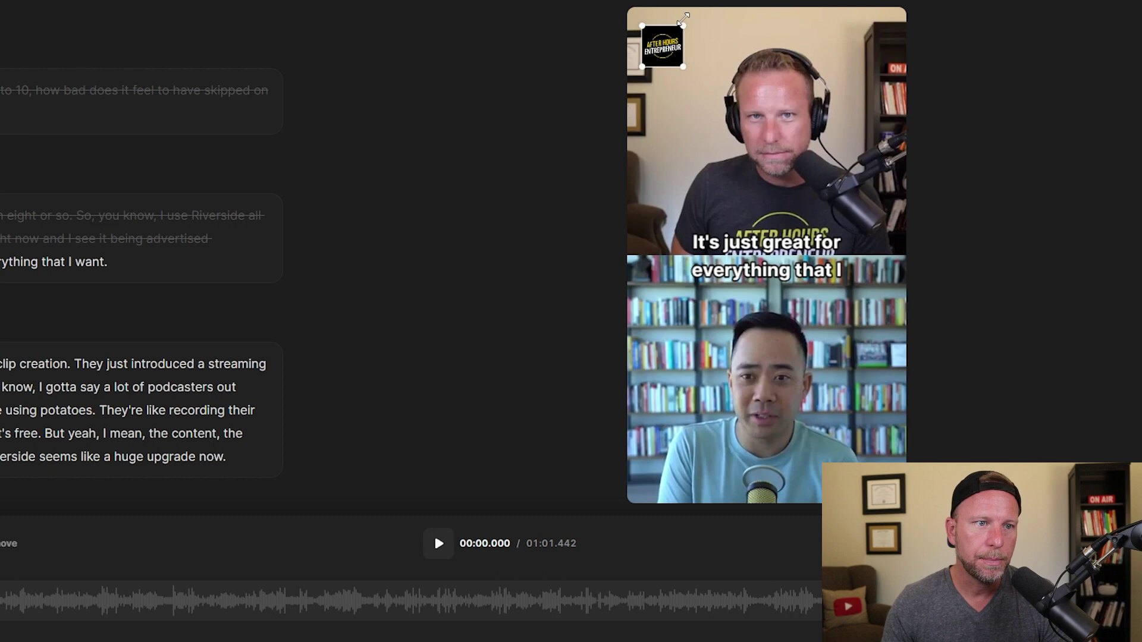
{"action": "left_click_drag", "start_coordinate": [689, 17], "coordinate": [693, 18]}
{"action": "right_click", "coordinate": [693, 12]}
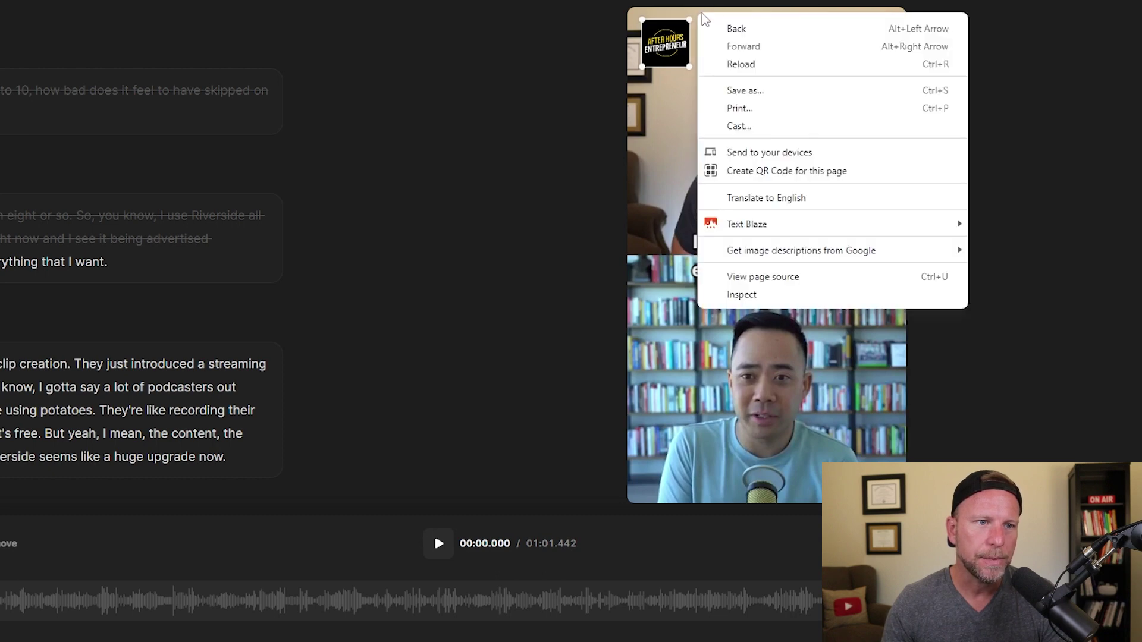
{"action": "key", "text": "Escape"}
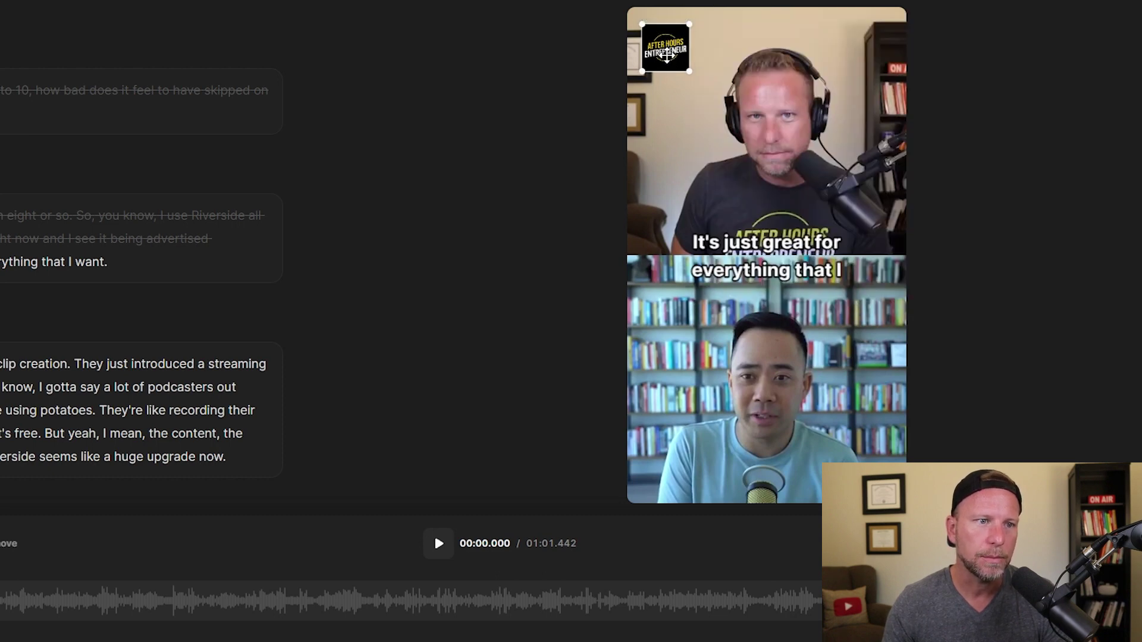
{"action": "left_click_drag", "start_coordinate": [668, 42], "coordinate": [863, 450]}
{"action": "left_click", "coordinate": [1019, 323]}
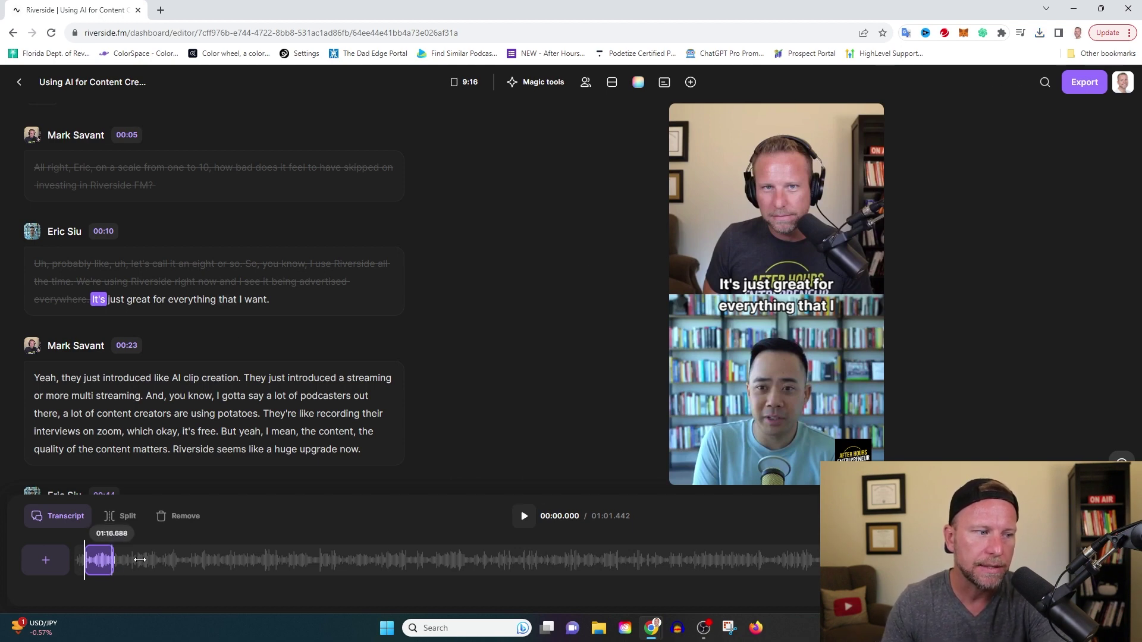
Extend the clip's end point and delete the sentence 'It's just great for everything that I want.'
{"action": "mouse_move", "coordinate": [141, 559]}
{"action": "left_mouse_down"}
{"action": "mouse_move", "coordinate": [180, 570]}
{"action": "mouse_move", "coordinate": [114, 565]}
{"action": "left_mouse_up"}
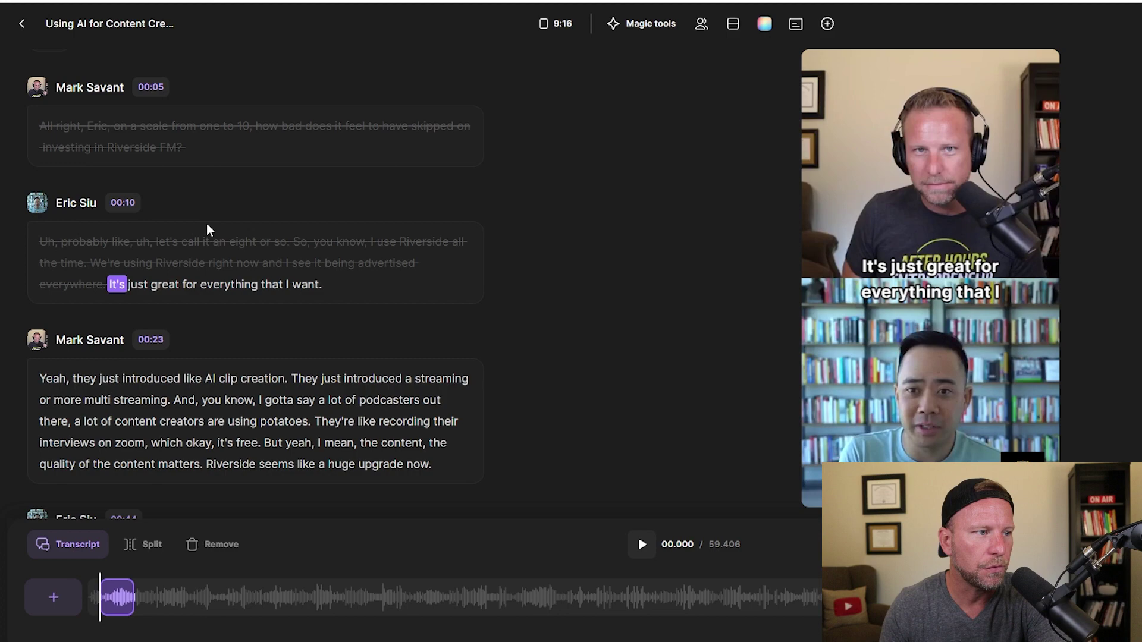
{"action": "scroll", "coordinate": [225, 211], "scroll_direction": "down", "scroll_amount": 3}
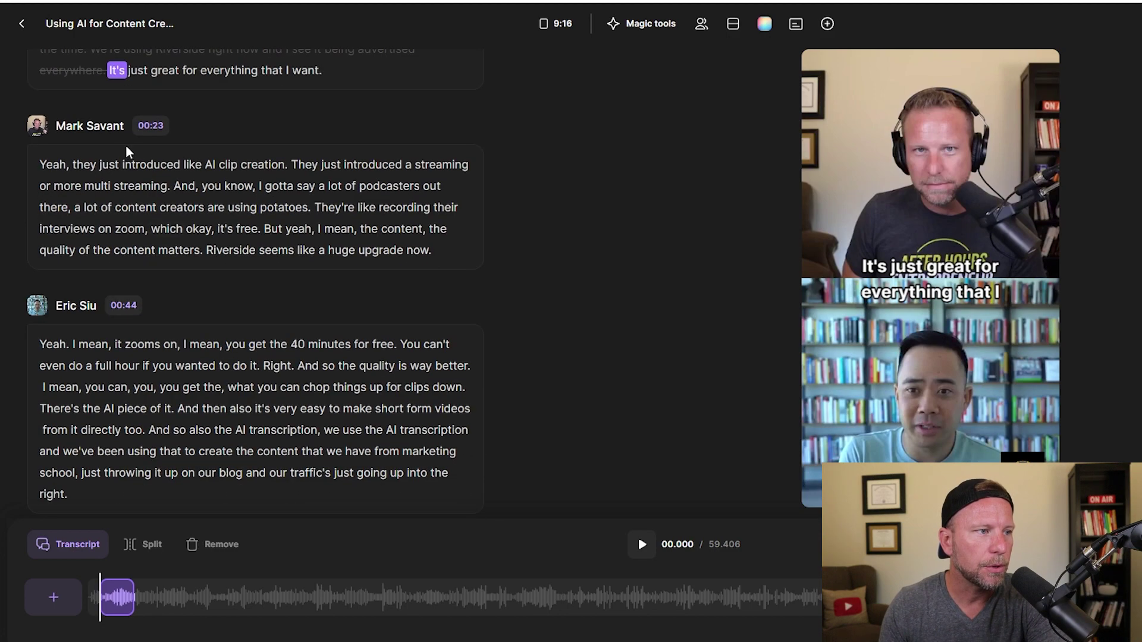
{"action": "scroll", "coordinate": [214, 232], "scroll_direction": "up", "scroll_amount": 3}
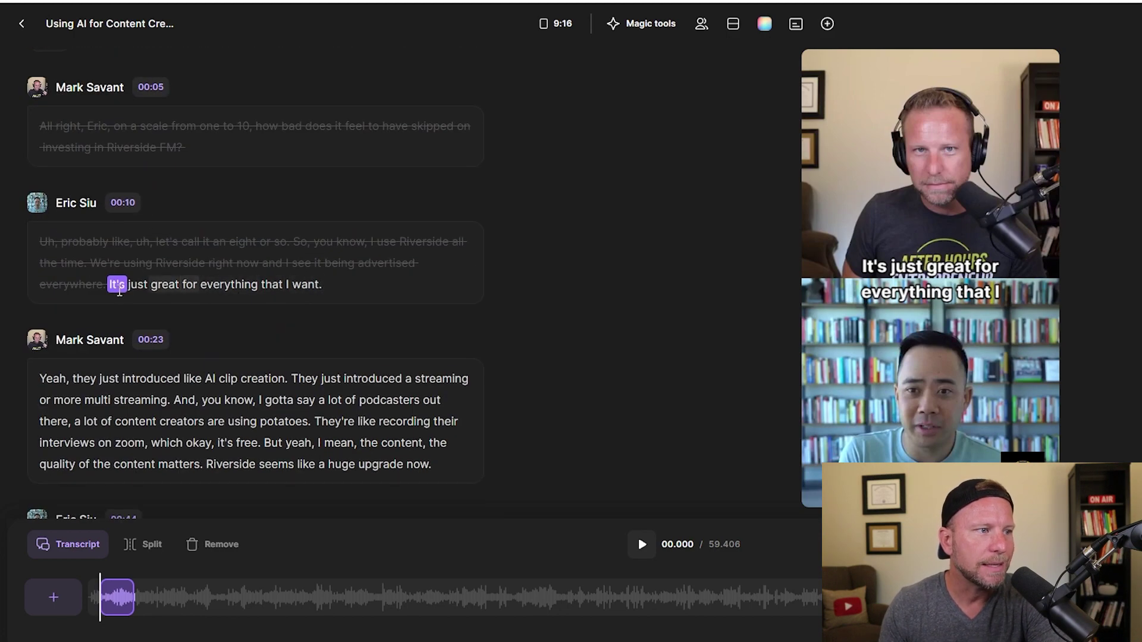
{"action": "left_click_drag", "start_coordinate": [321, 285], "coordinate": [110, 284]}
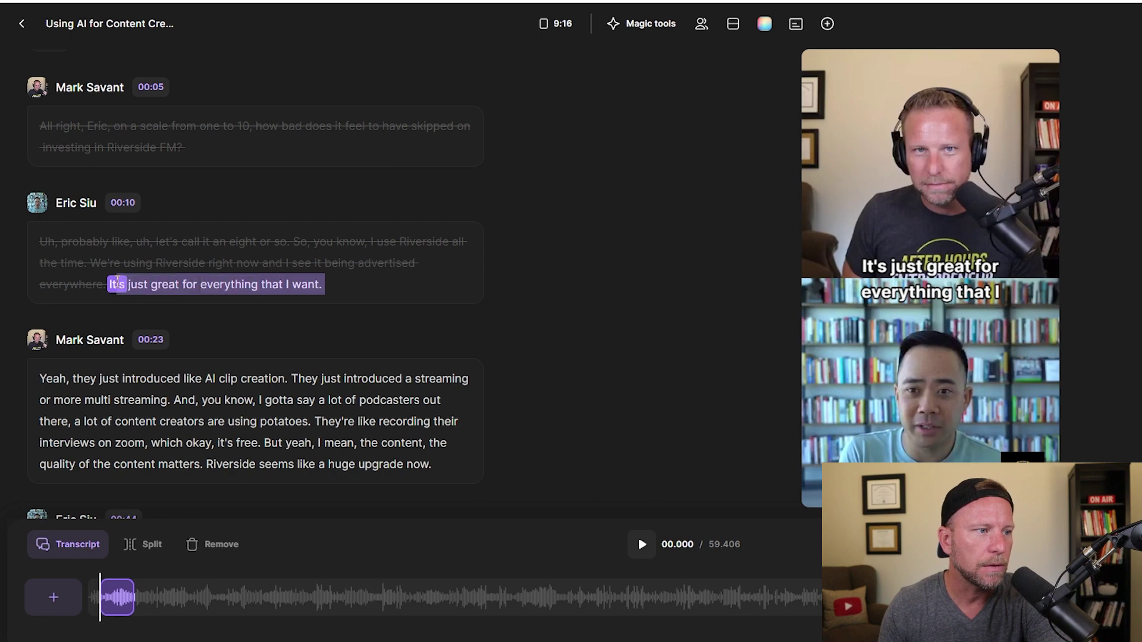
{"action": "key", "text": "BackSpace"}
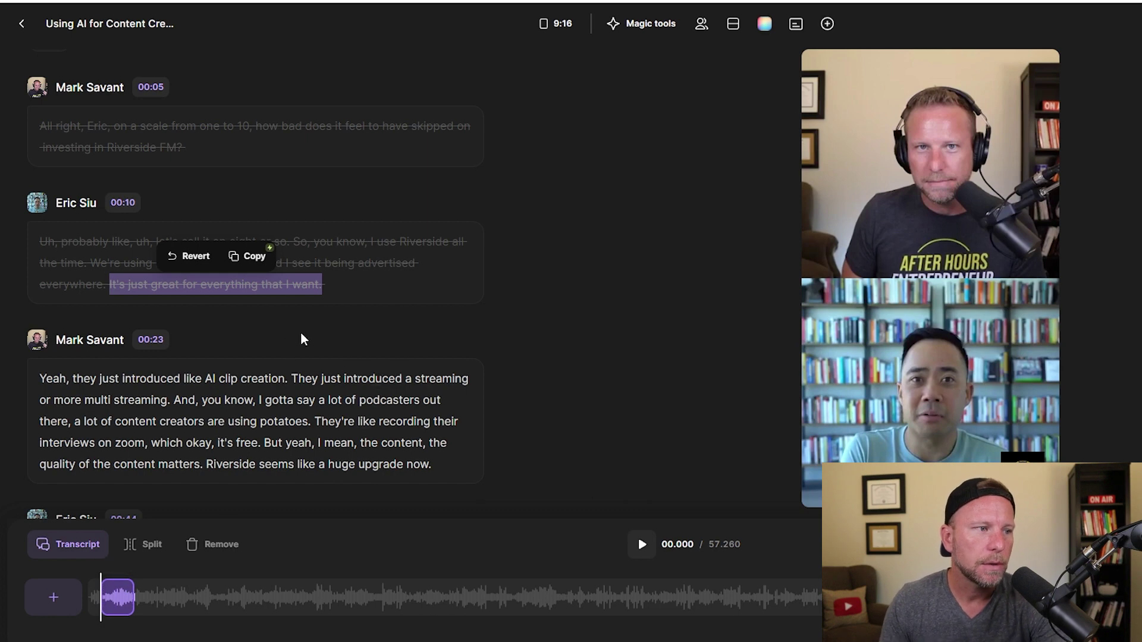
Preview the 01:14 paragraph from the words 'Yeah,', 'introduced', 'AI' and 'I gotta'
{"action": "left_click", "coordinate": [726, 279]}
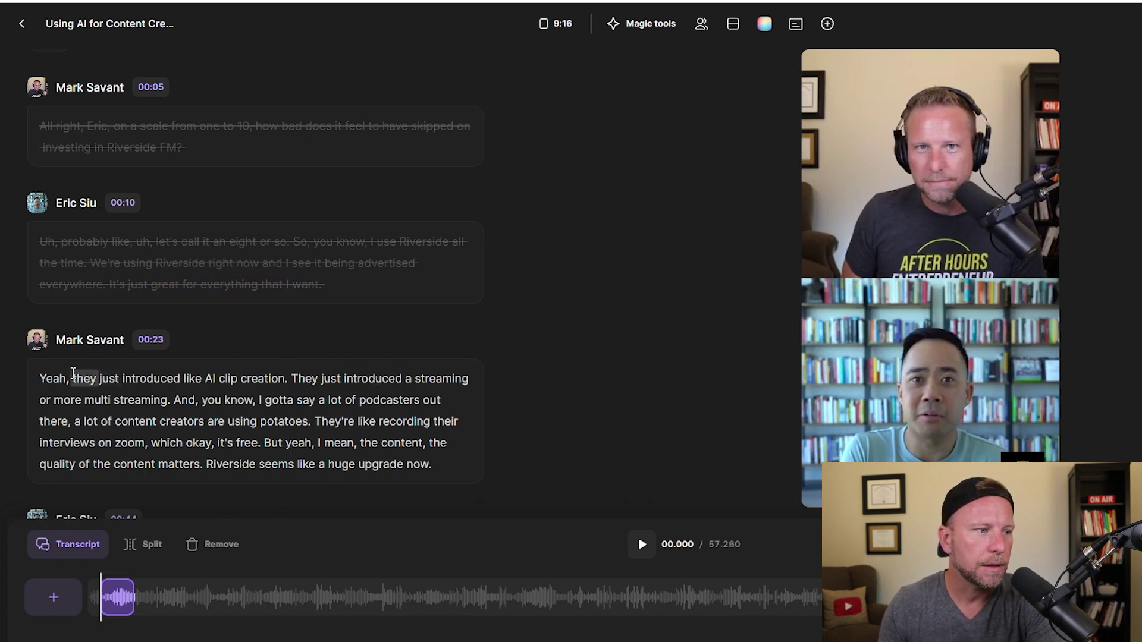
{"action": "left_click", "coordinate": [54, 378]}
{"action": "left_click", "coordinate": [154, 383]}
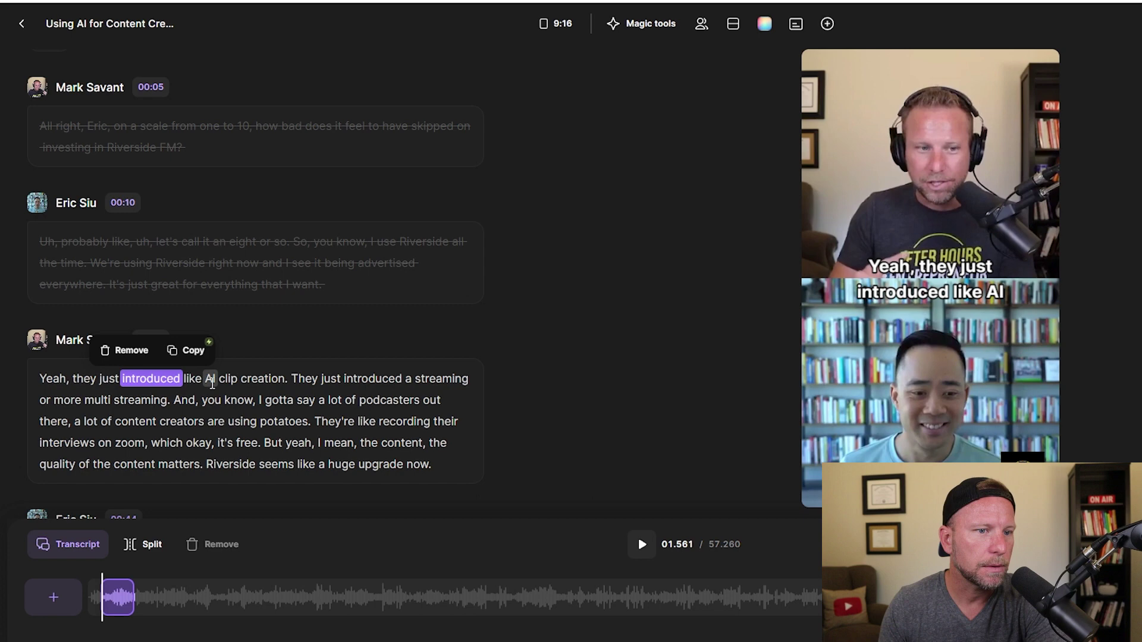
{"action": "left_click", "coordinate": [209, 379]}
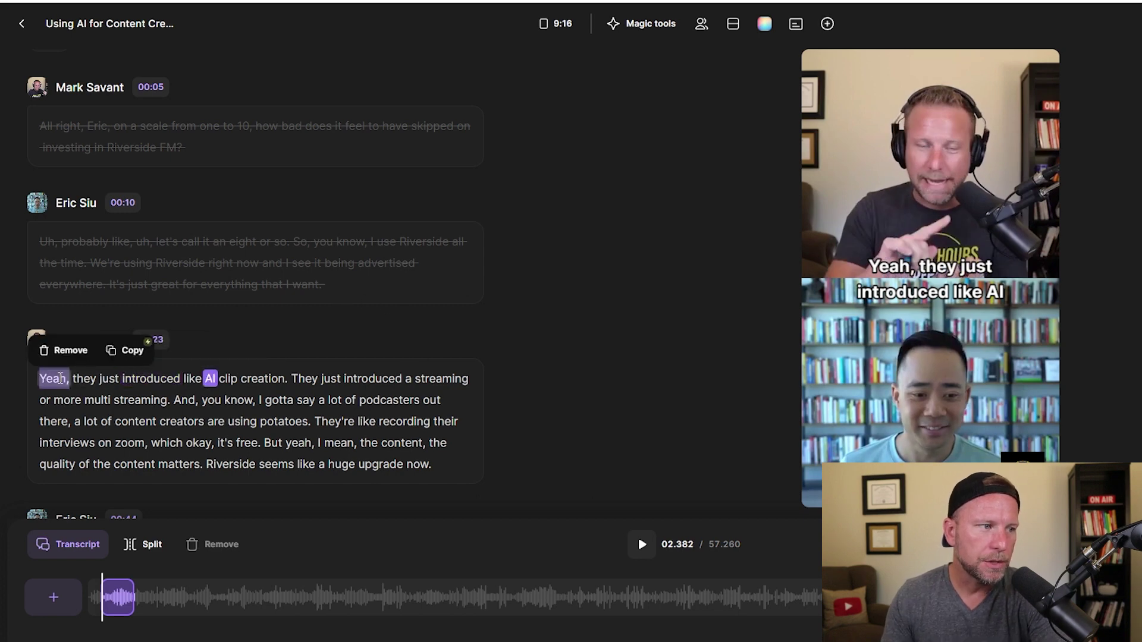
{"action": "left_click_drag", "start_coordinate": [61, 380], "coordinate": [198, 382]}
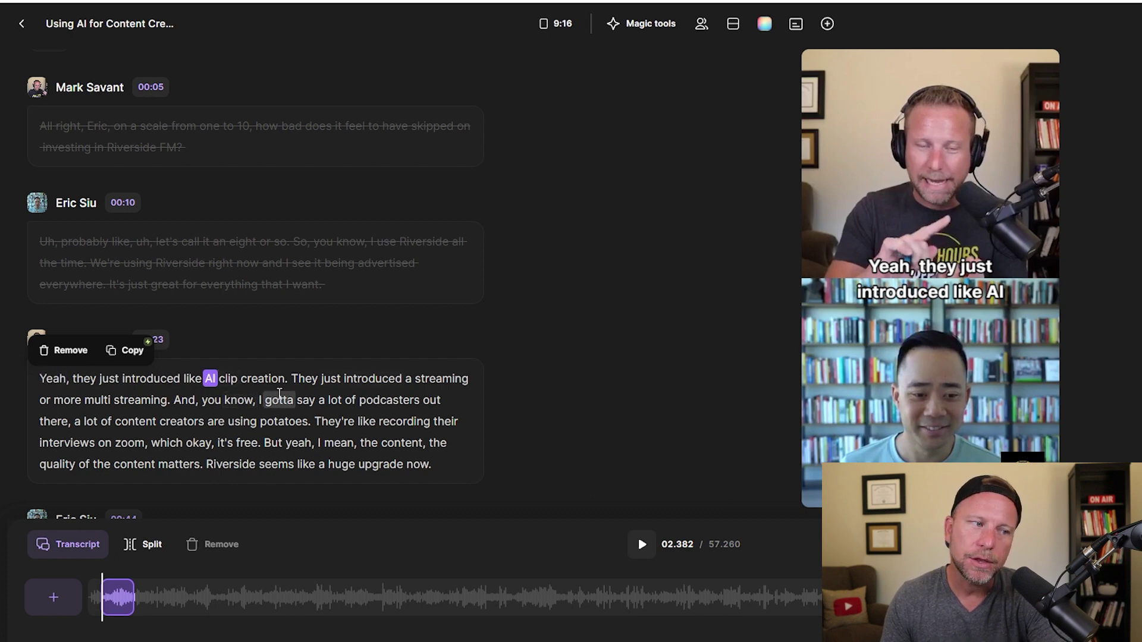
{"action": "left_click", "coordinate": [275, 400]}
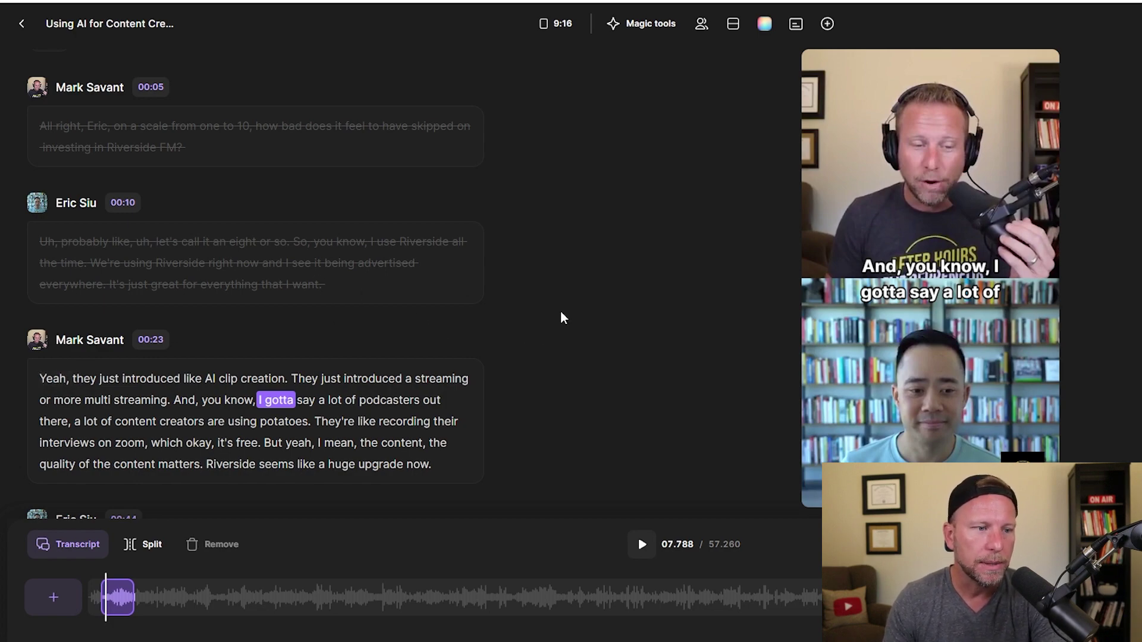
{"action": "scroll", "coordinate": [405, 398], "scroll_direction": "down", "scroll_amount": 5}
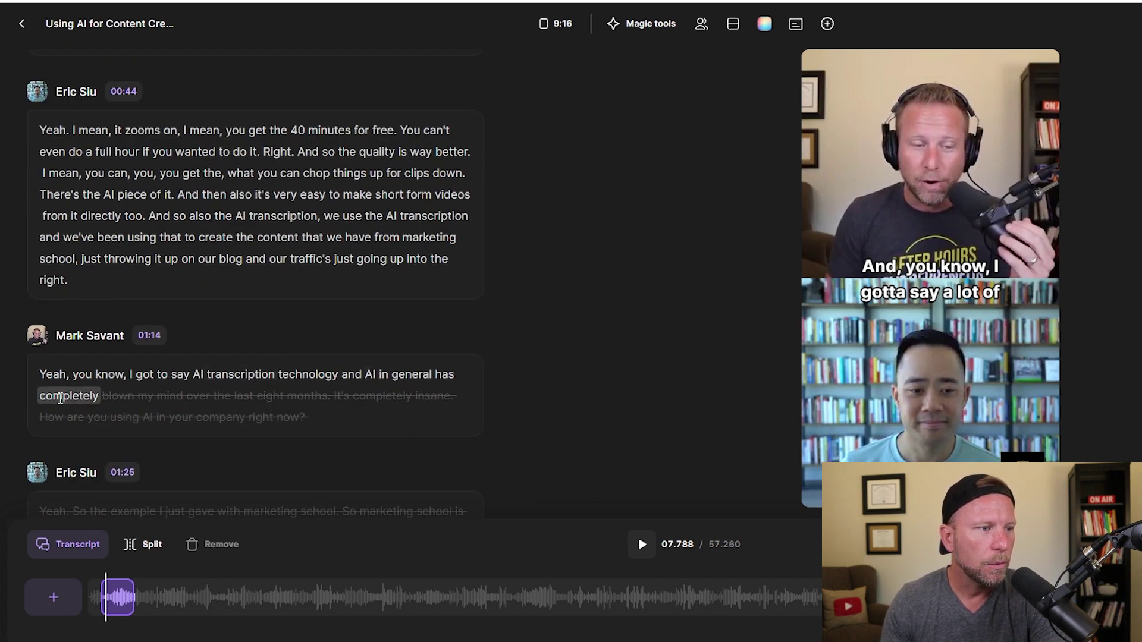
{"action": "mouse_move", "coordinate": [247, 395]}
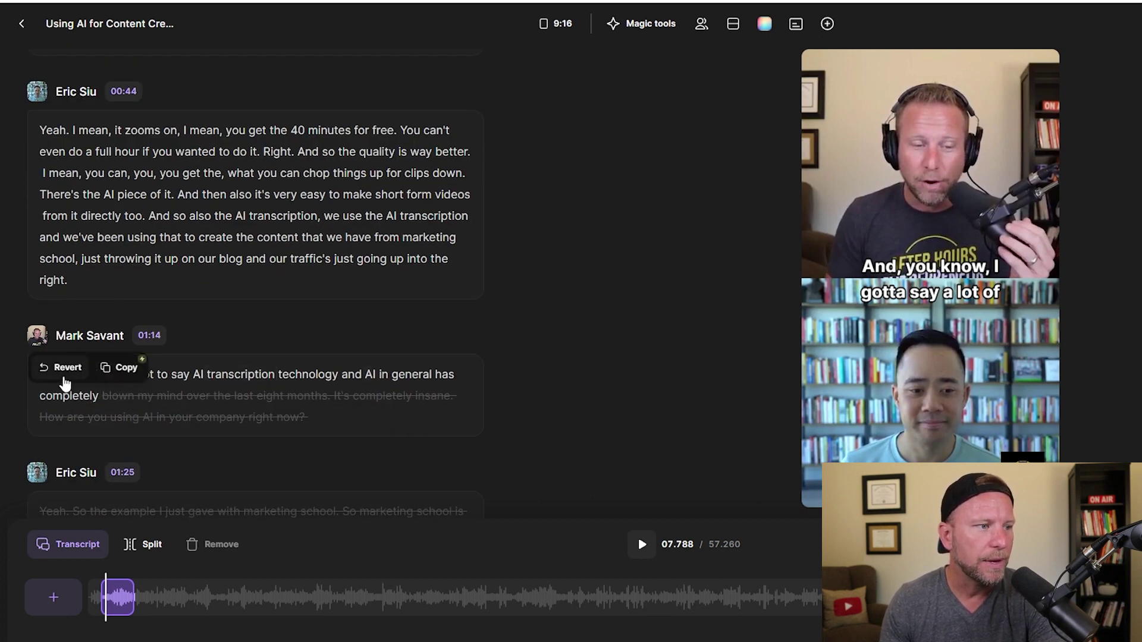
Revert the struck-out words 'blown', 'my' and 'mind'
{"action": "left_click", "coordinate": [118, 396]}
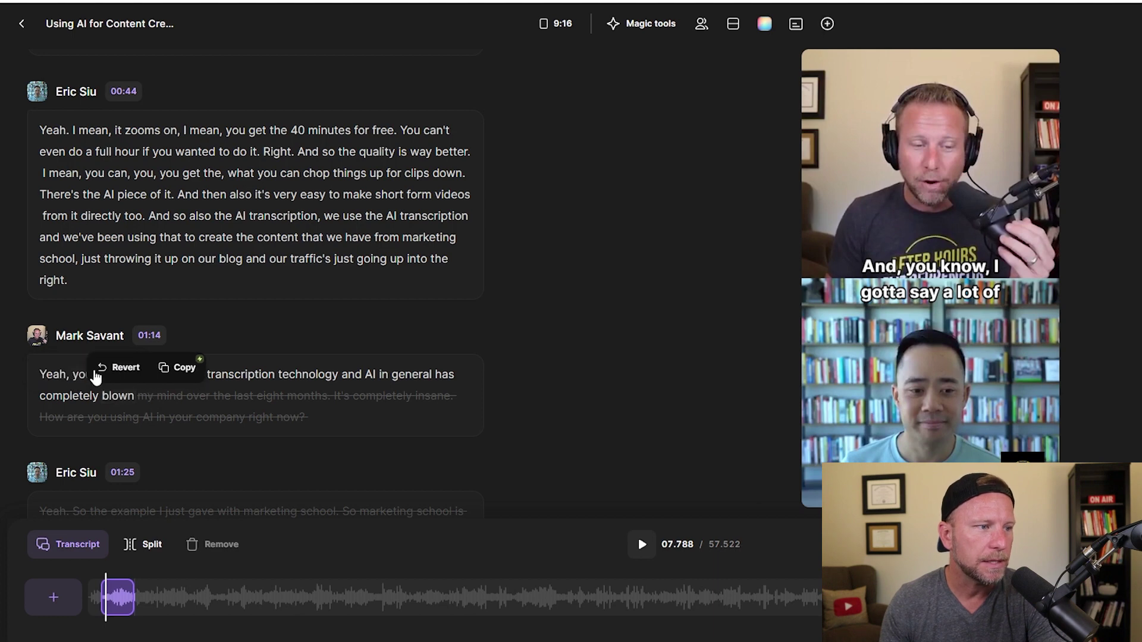
{"action": "left_click", "coordinate": [146, 396]}
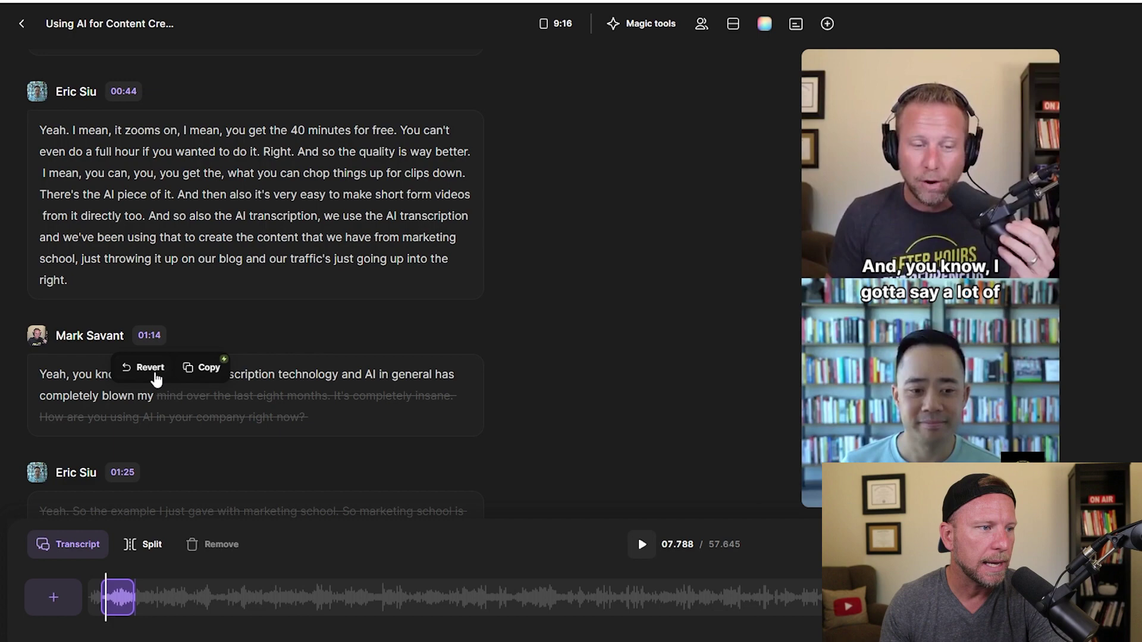
{"action": "left_click", "coordinate": [156, 375]}
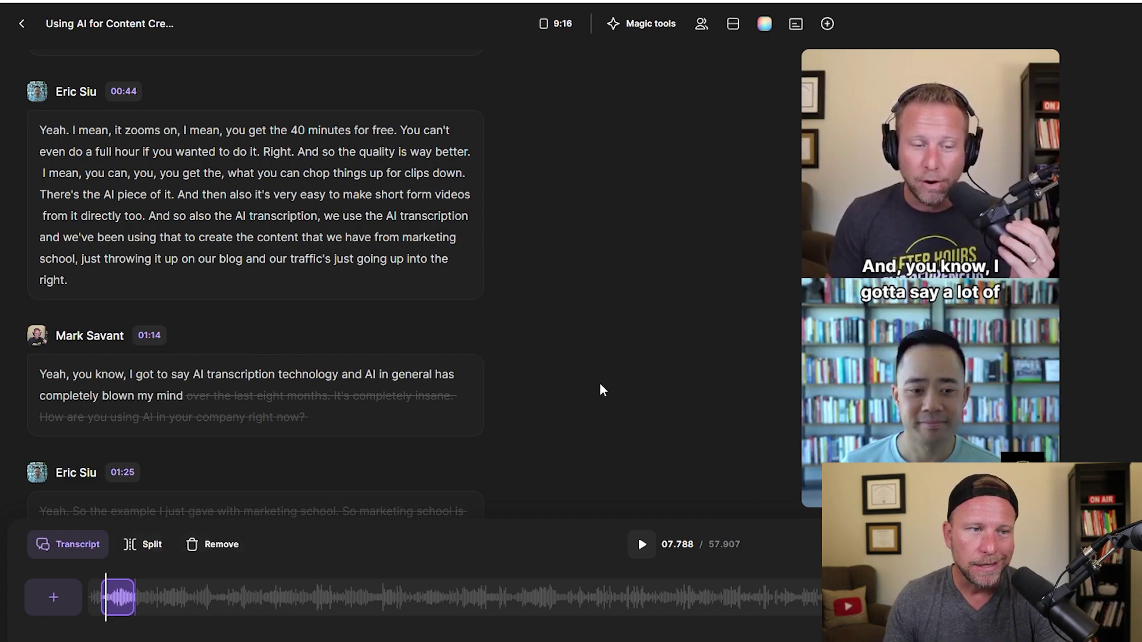
{"action": "scroll", "coordinate": [600, 390], "scroll_direction": "up", "scroll_amount": 3}
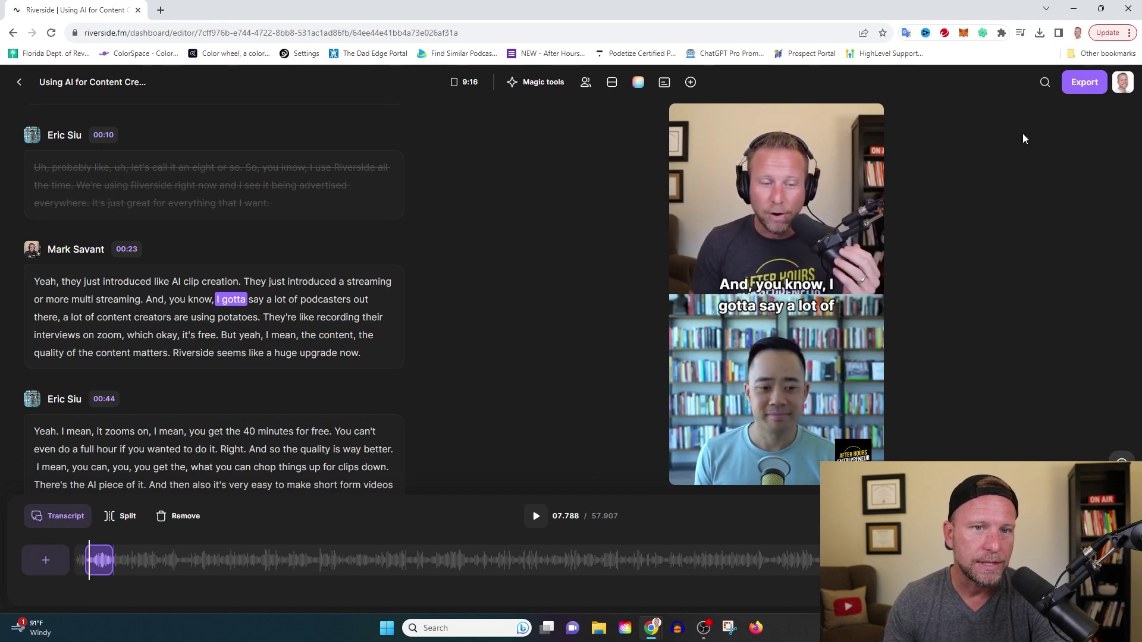
Export the 57-second clip in 1080p HD quality, then return to the recording page
{"action": "left_click", "coordinate": [1083, 81]}
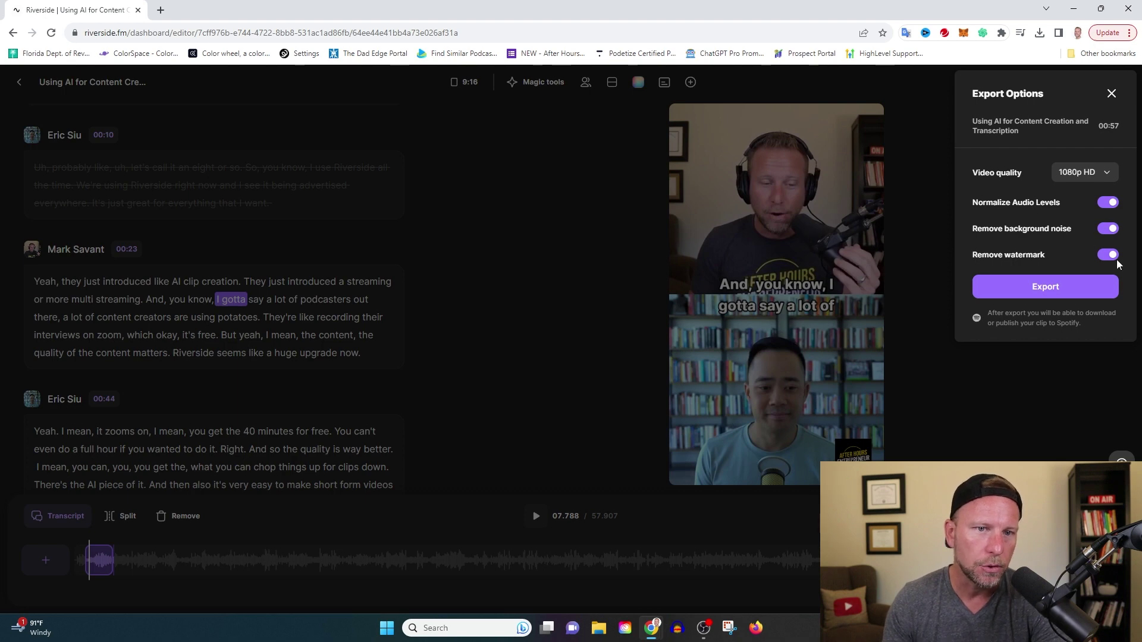
{"action": "left_click", "coordinate": [1087, 178]}
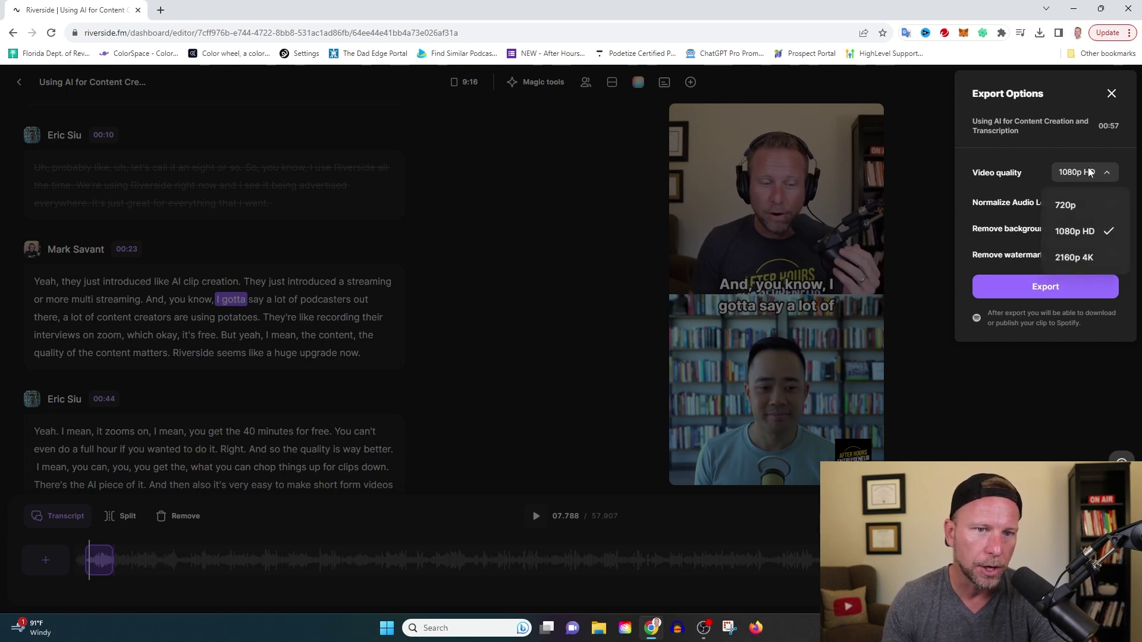
{"action": "left_click", "coordinate": [1084, 234]}
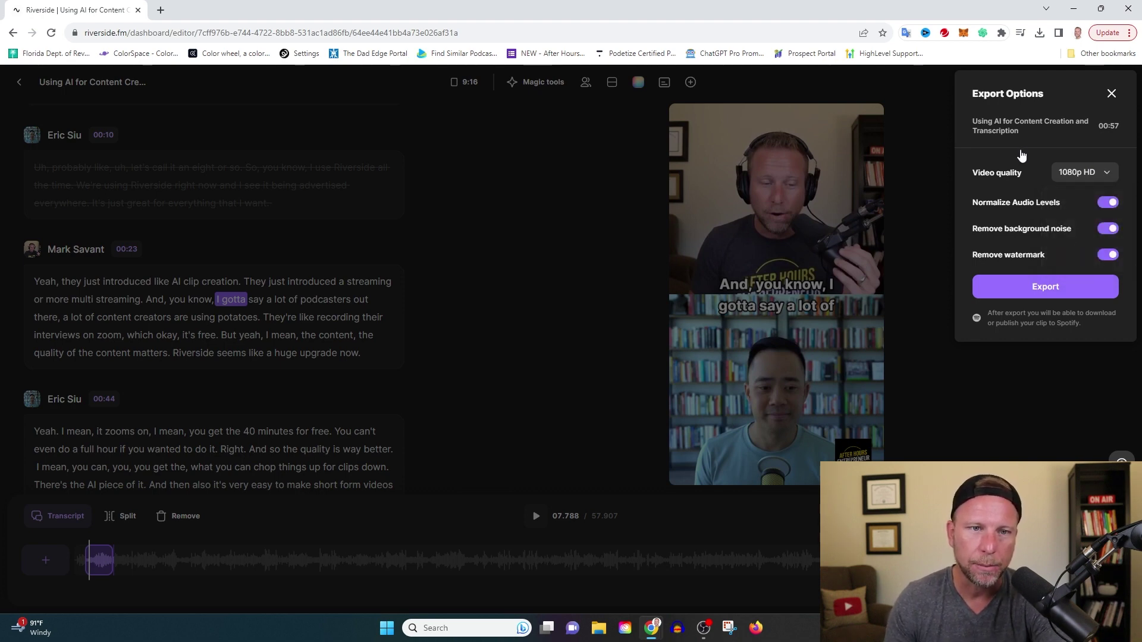
{"action": "left_click", "coordinate": [1027, 280]}
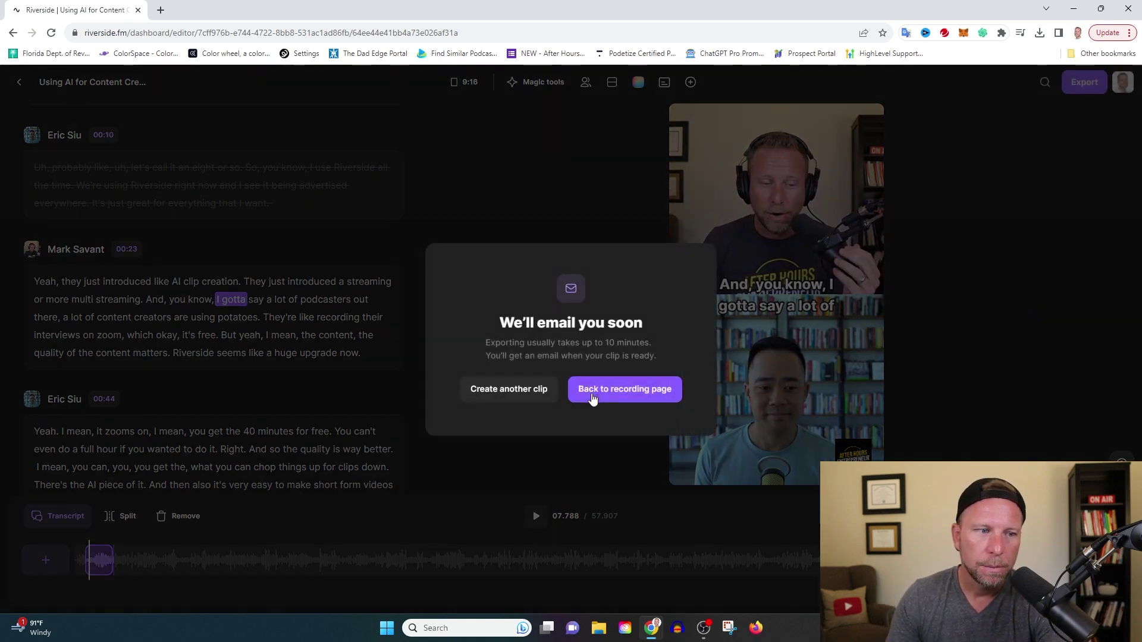
{"action": "left_click", "coordinate": [592, 398]}
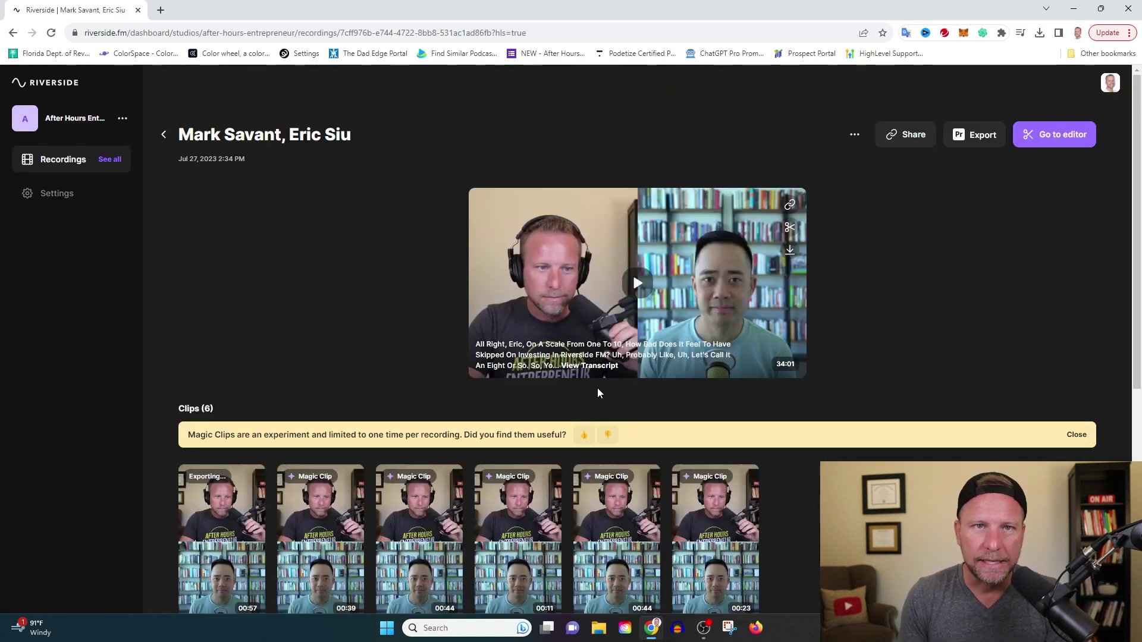